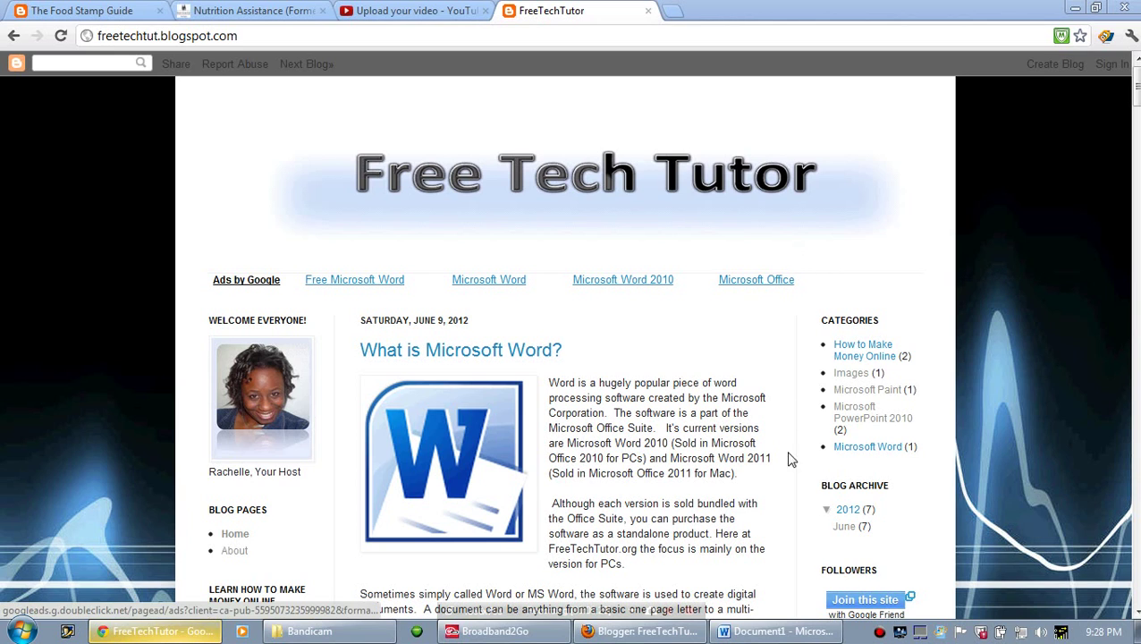
# With the essay in front, uncheck Quick Print in the Customize Quick Access Toolbar list
pyautogui.click(783, 635)
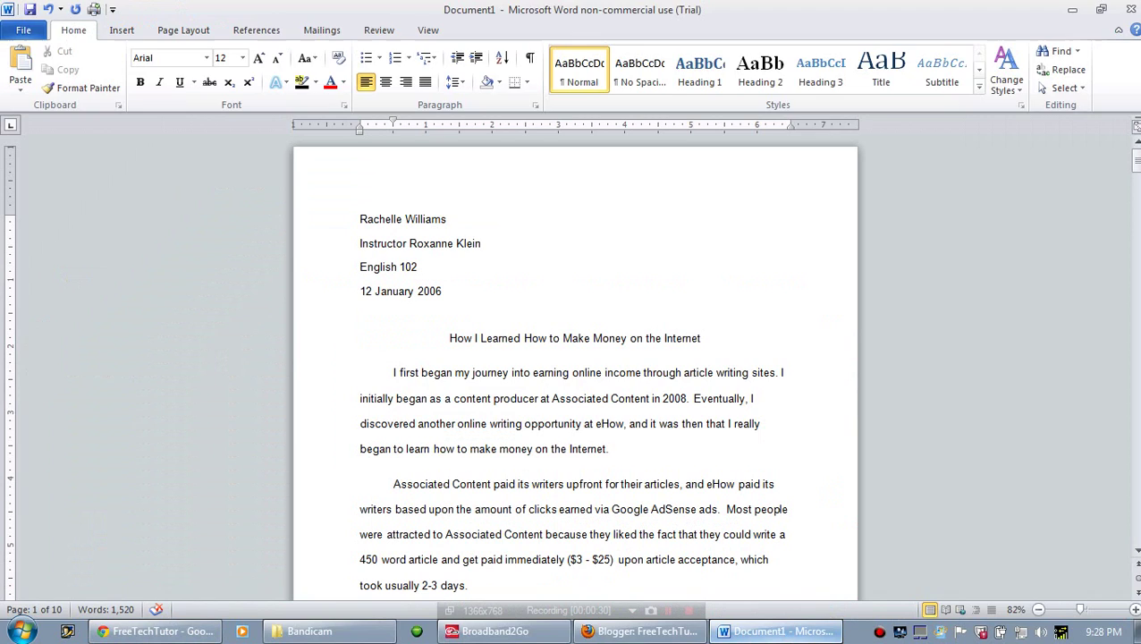
pyautogui.click(113, 11)
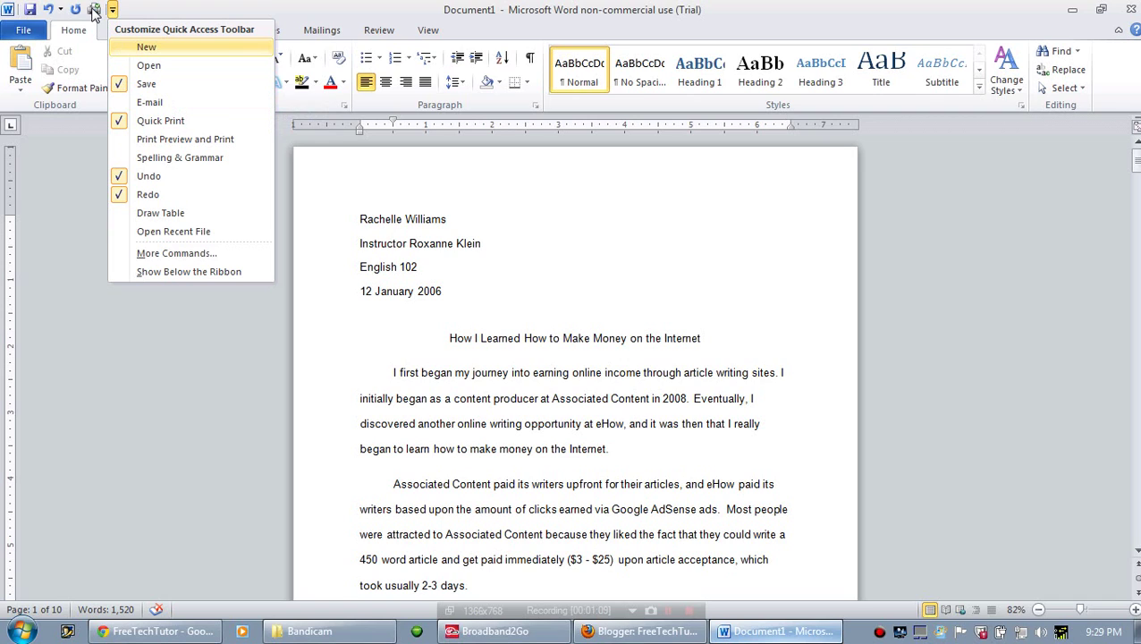
pyautogui.click(175, 123)
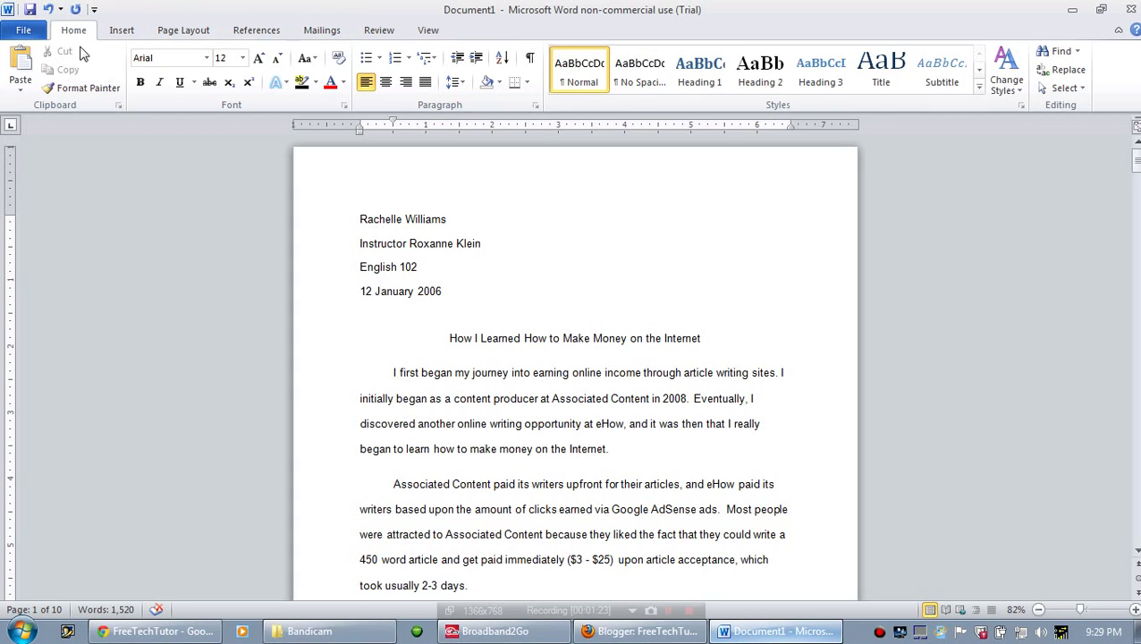
pyautogui.click(32, 32)
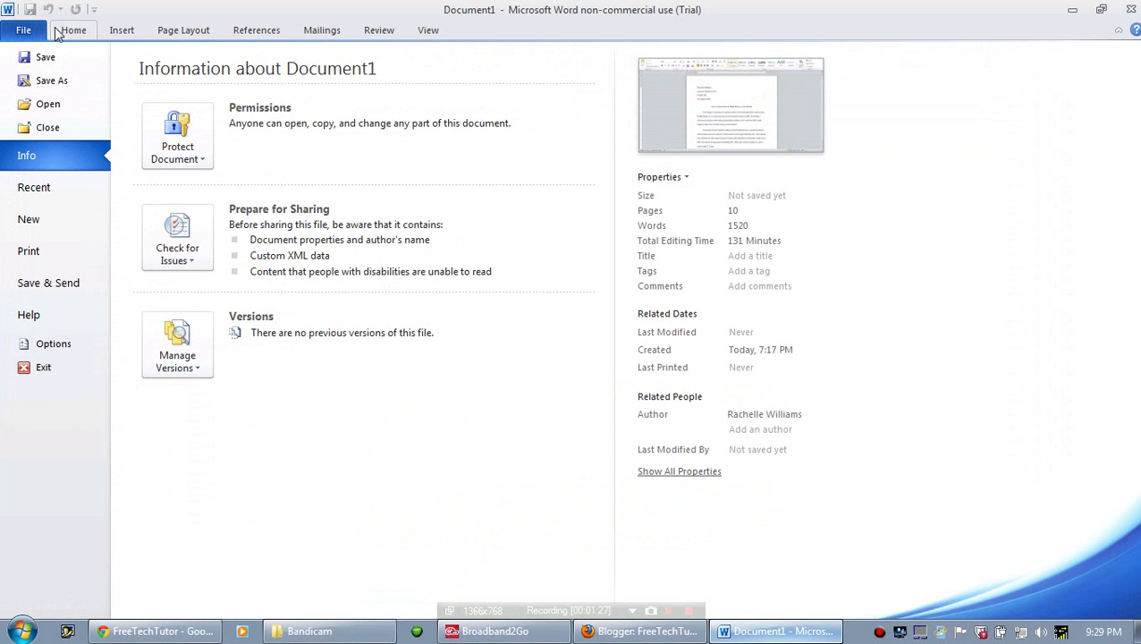
pyautogui.click(78, 30)
pyautogui.click(121, 31)
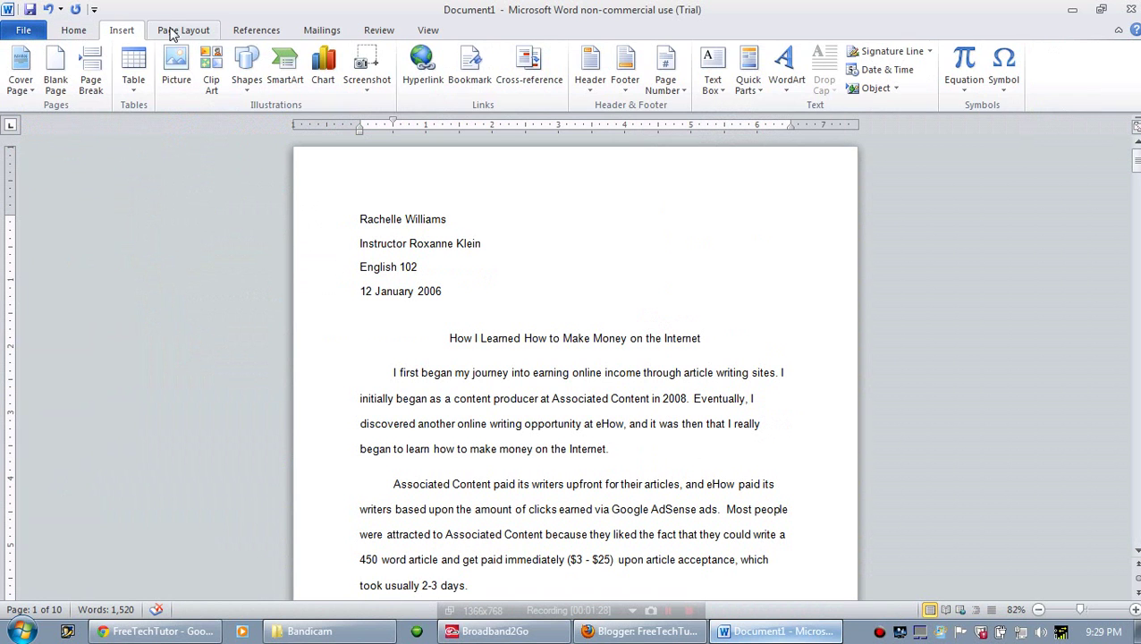
pyautogui.click(183, 30)
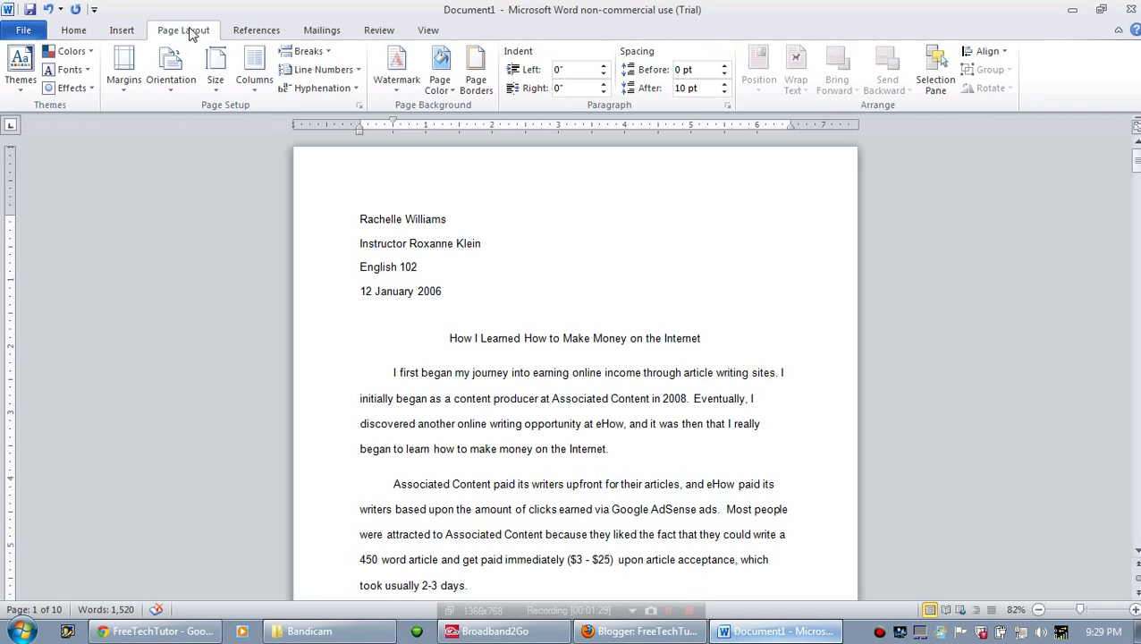
pyautogui.click(247, 32)
pyautogui.click(324, 31)
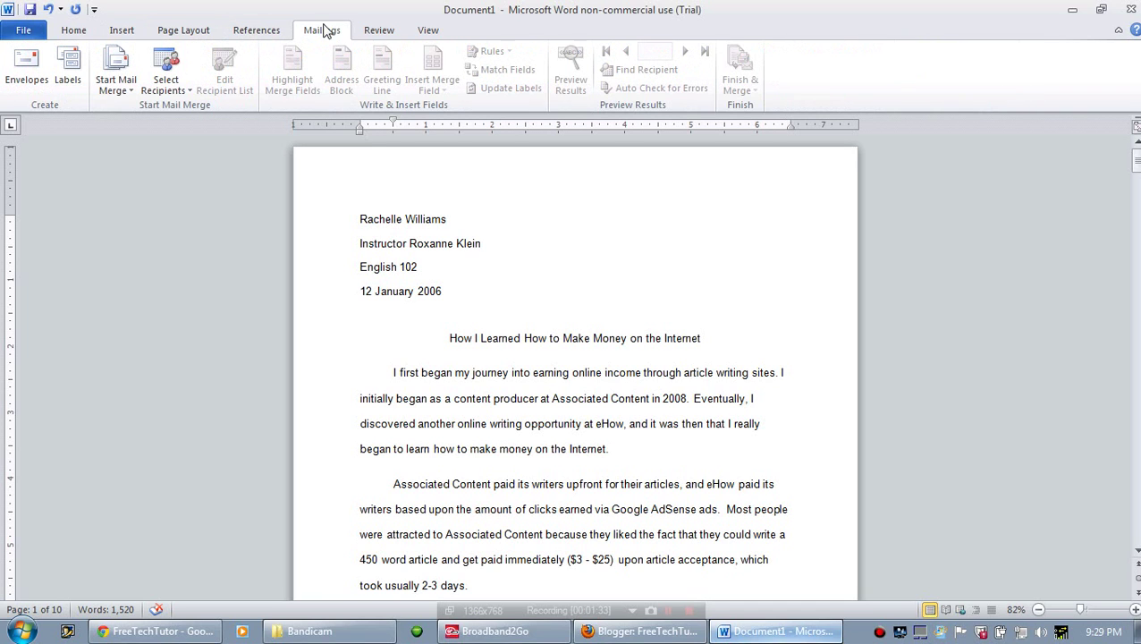
pyautogui.click(378, 30)
pyautogui.click(429, 31)
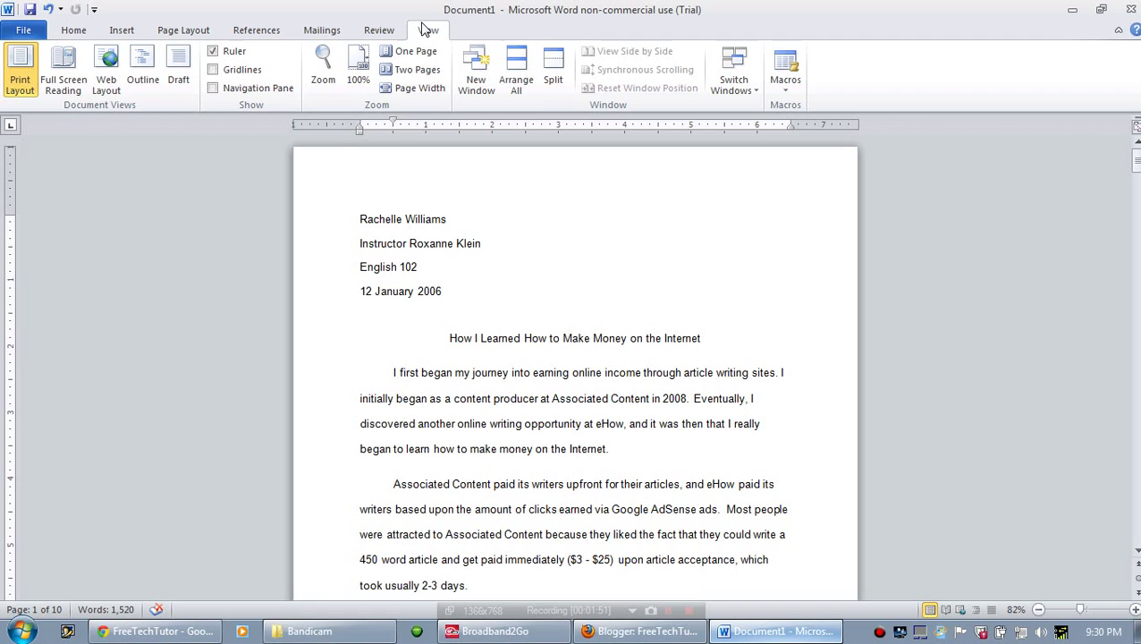
pyautogui.click(23, 31)
pyautogui.click(85, 32)
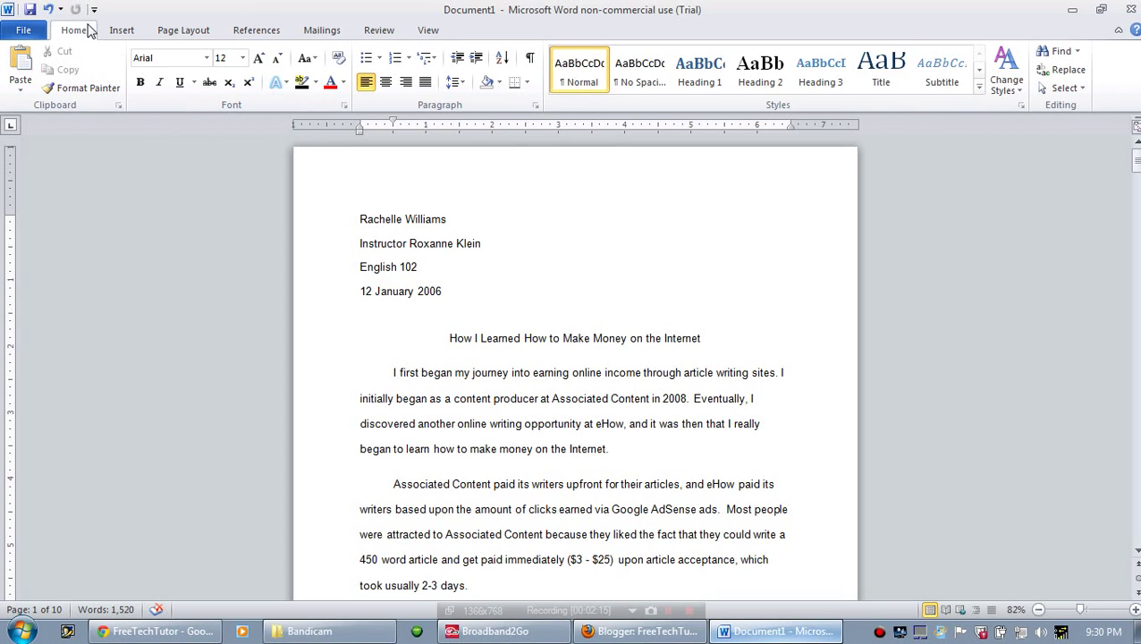
pyautogui.click(118, 32)
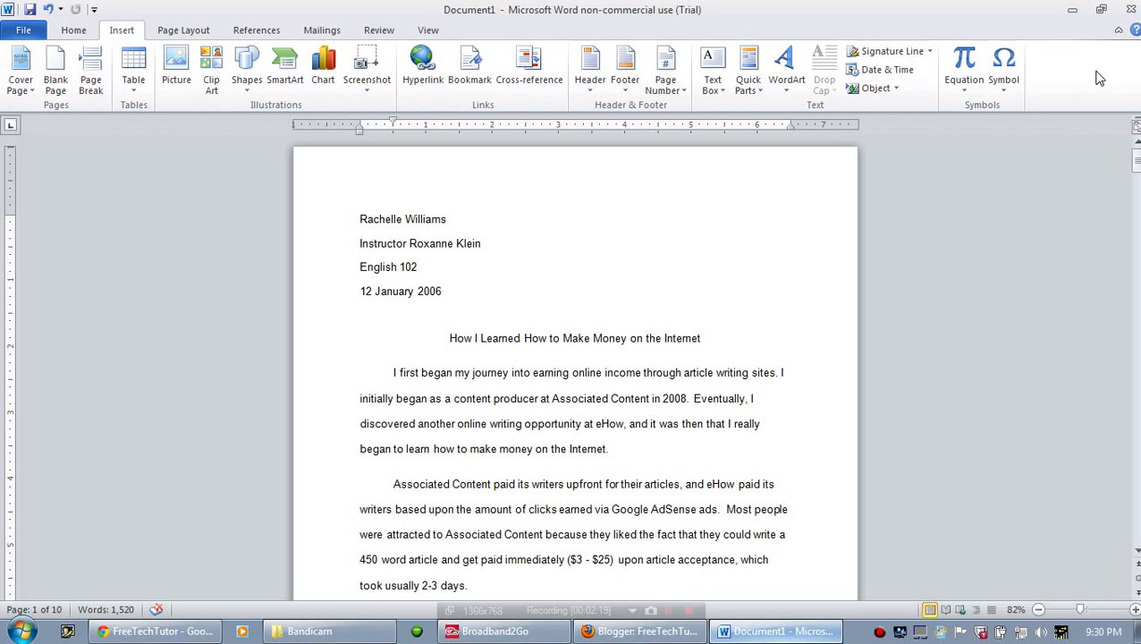
pyautogui.click(77, 32)
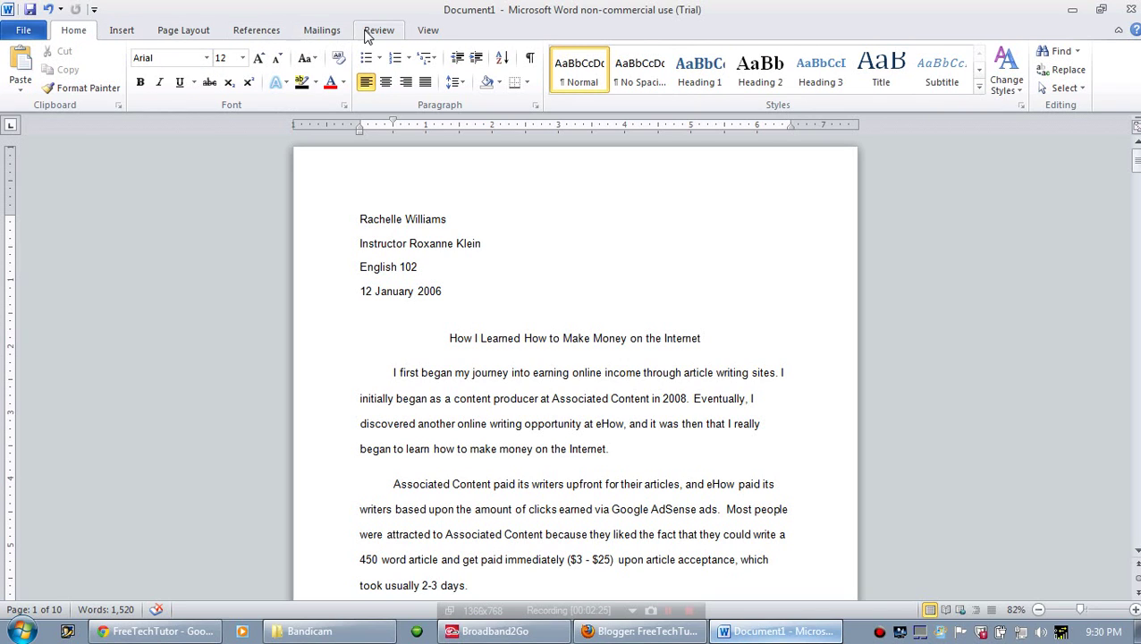
pyautogui.click(179, 36)
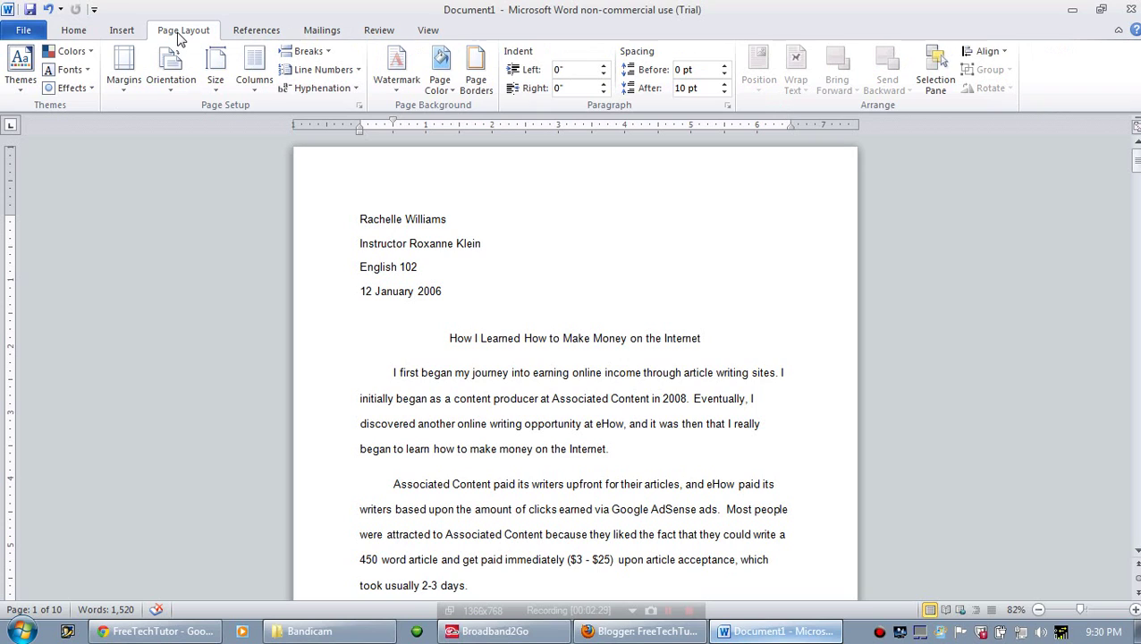
pyautogui.click(75, 33)
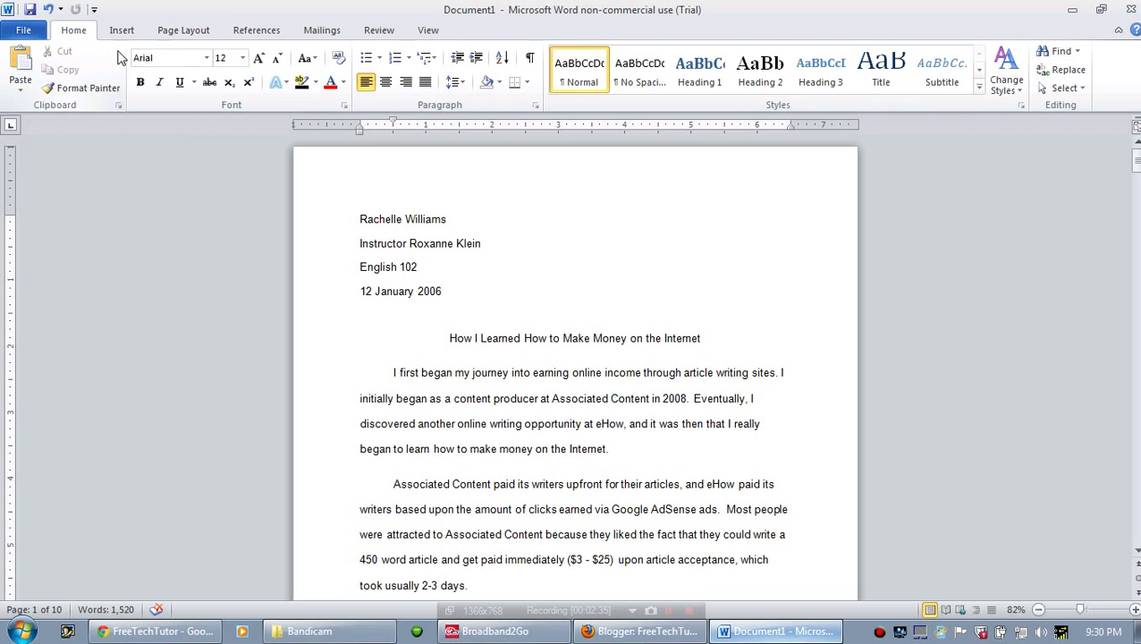
pyautogui.click(208, 60)
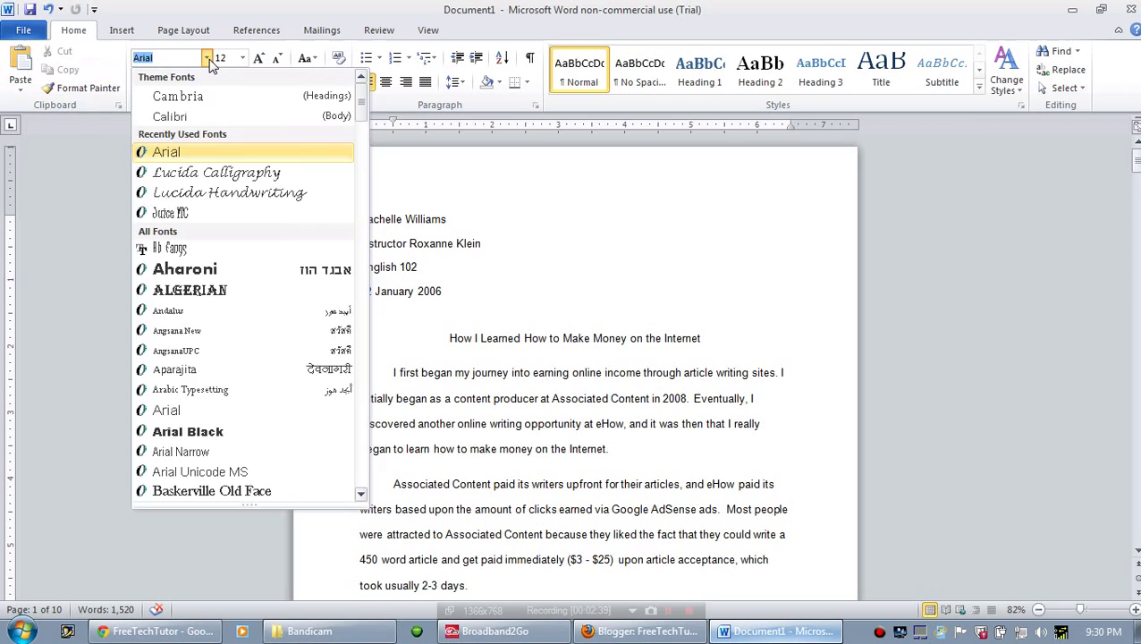
pyautogui.click(208, 59)
pyautogui.click(242, 59)
pyautogui.click(241, 59)
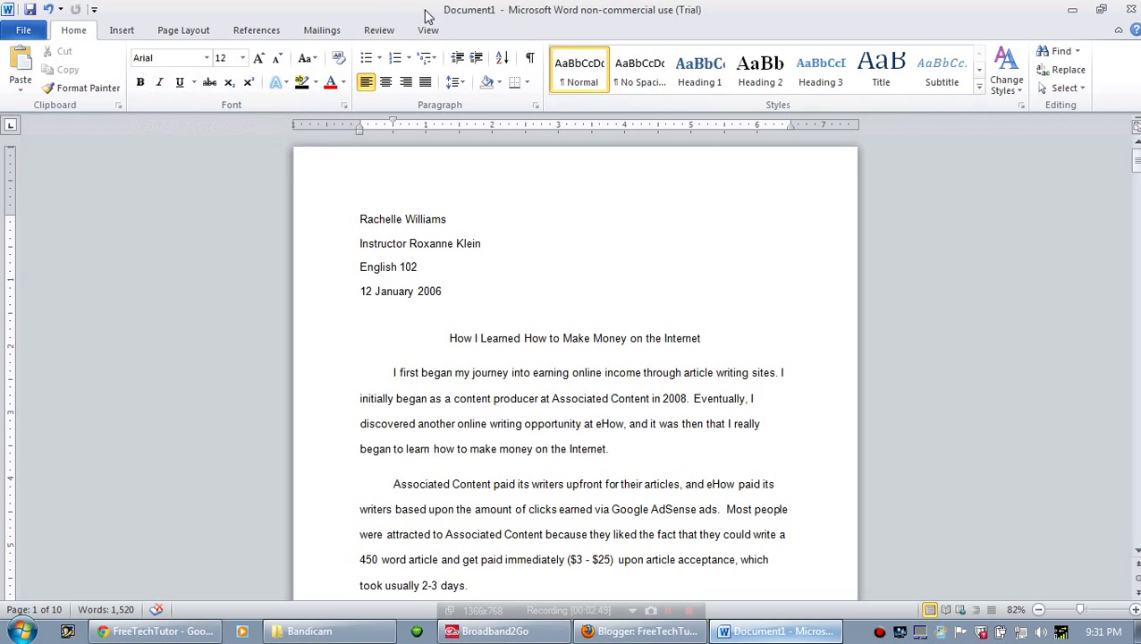
# On Page Layout, preview the Page Color choices, then view Page Borders without changes
pyautogui.click(178, 33)
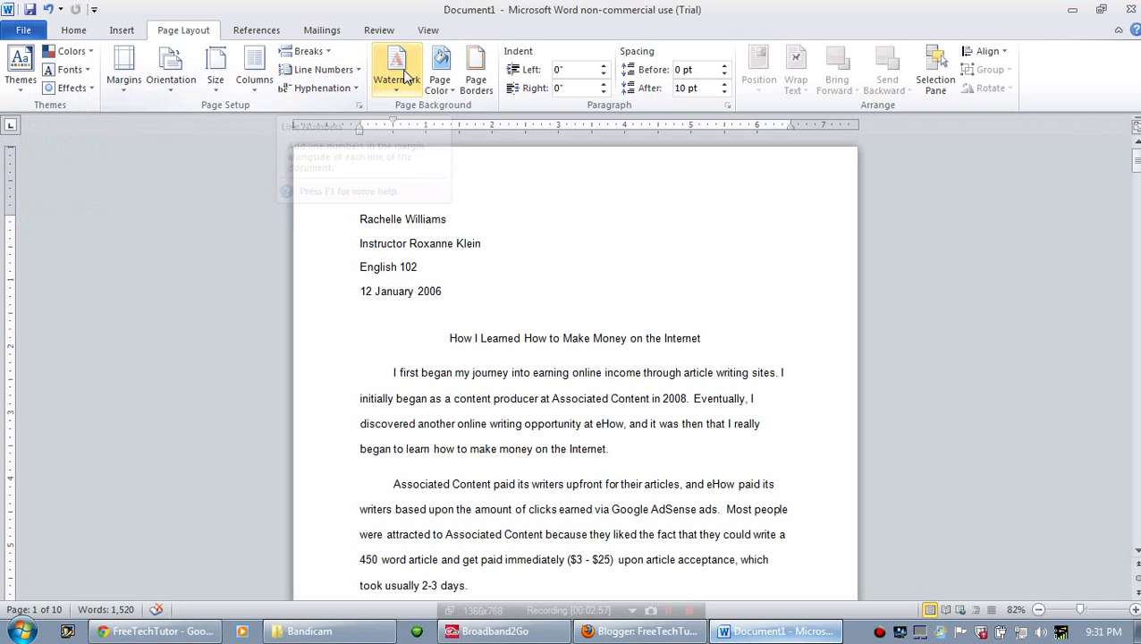
pyautogui.click(451, 89)
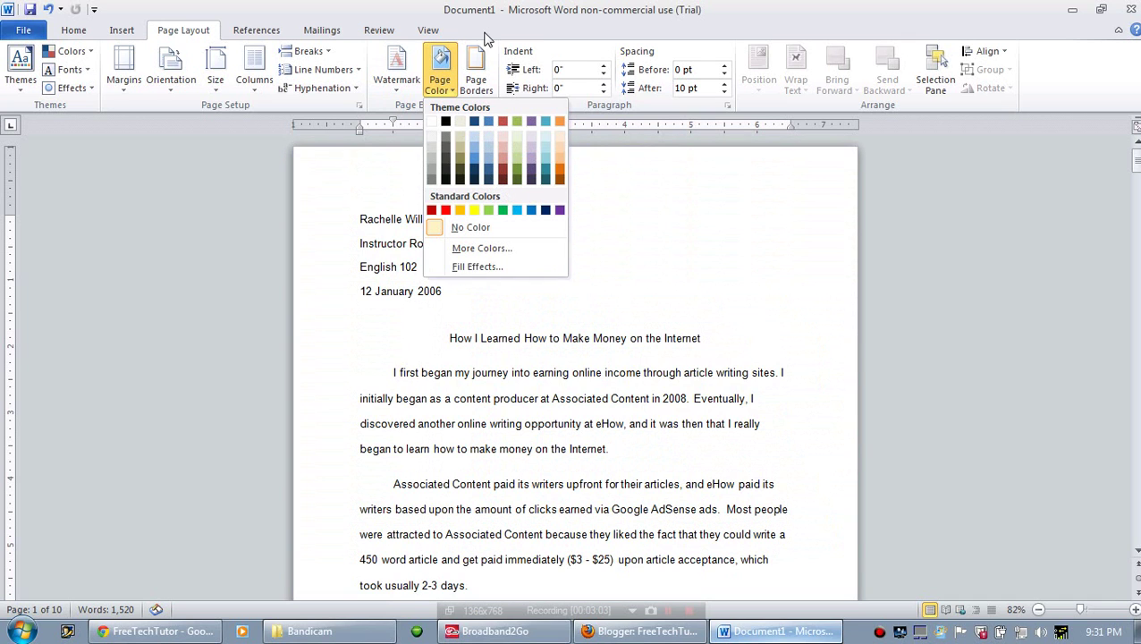
pyautogui.click(479, 81)
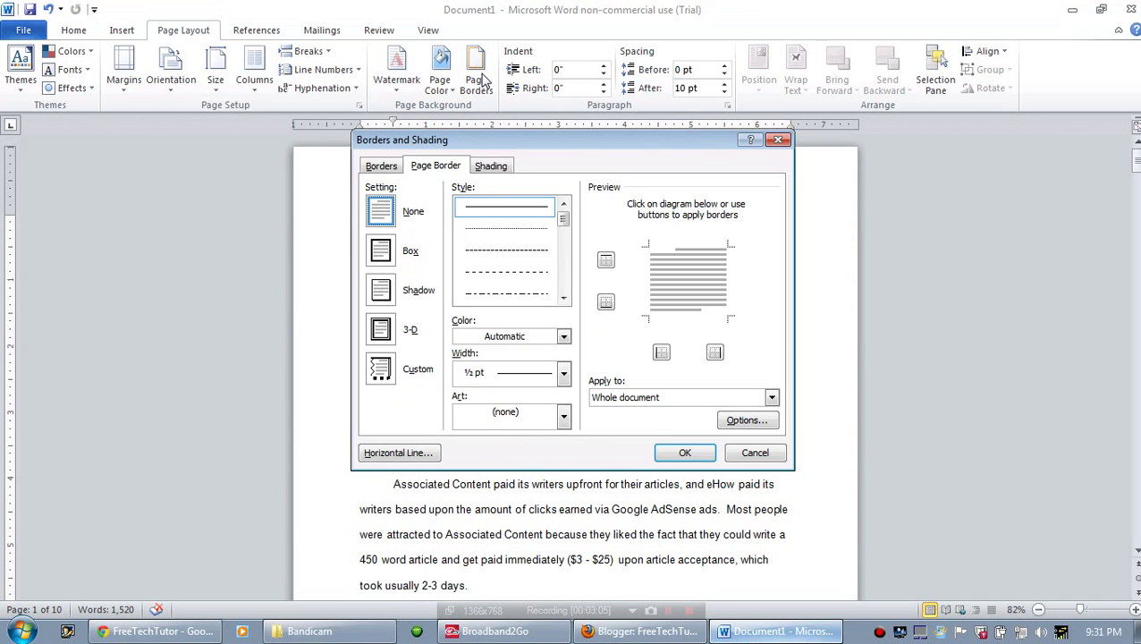
pyautogui.click(778, 140)
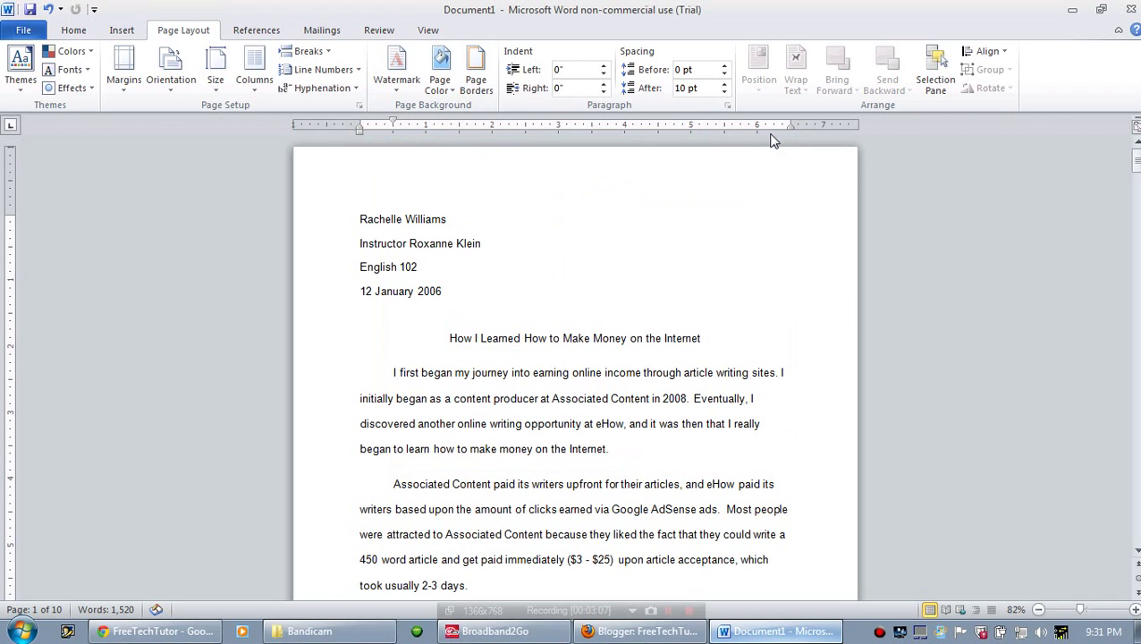
# Browse the References, Mailings, Review, View and Insert tabs, ending on Page Layout
pyautogui.click(262, 36)
pyautogui.click(325, 32)
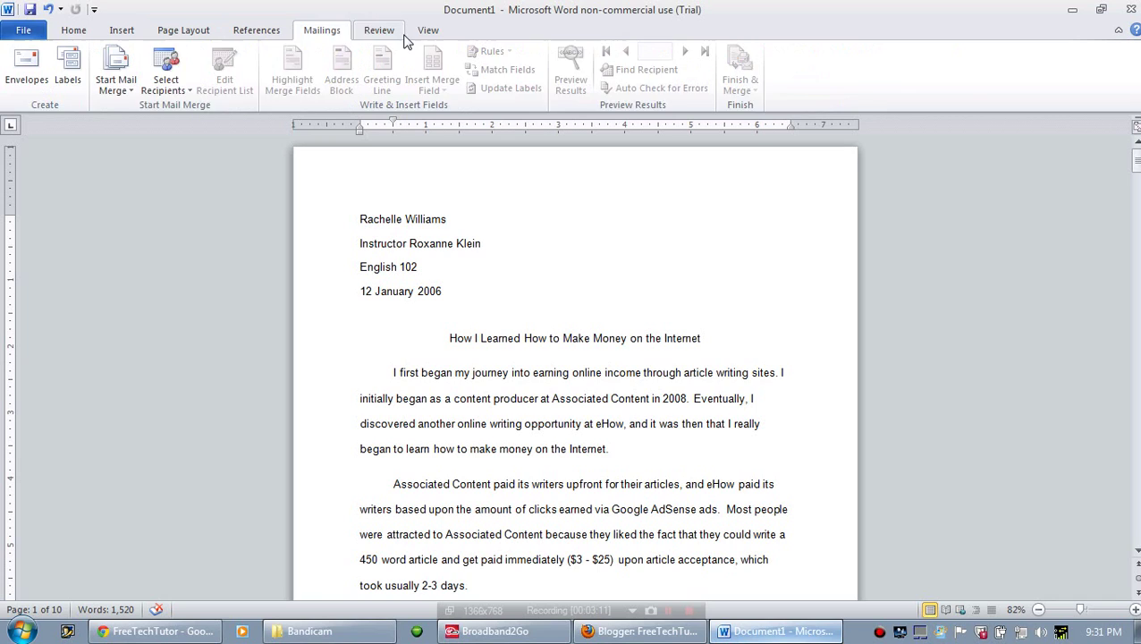
pyautogui.click(390, 32)
pyautogui.click(421, 34)
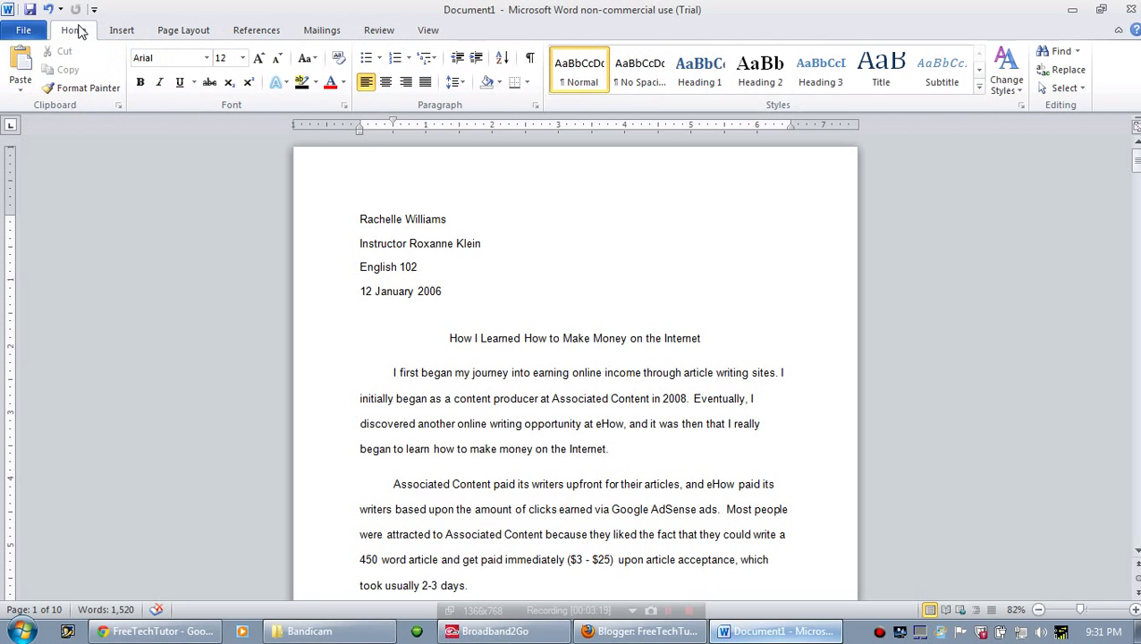
pyautogui.click(131, 32)
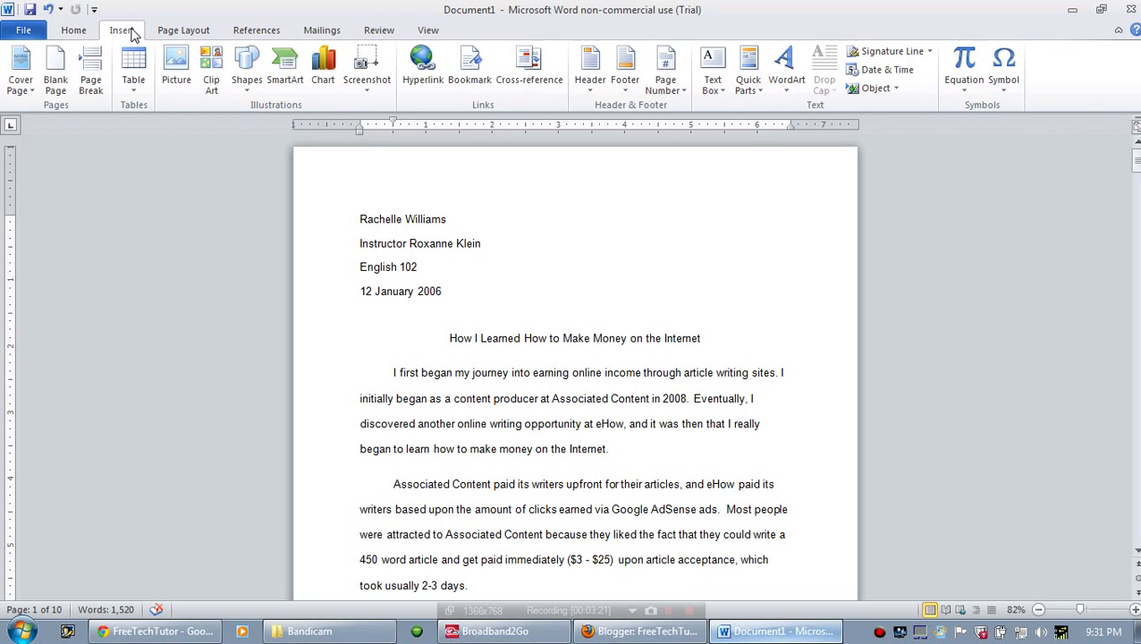
pyautogui.click(186, 33)
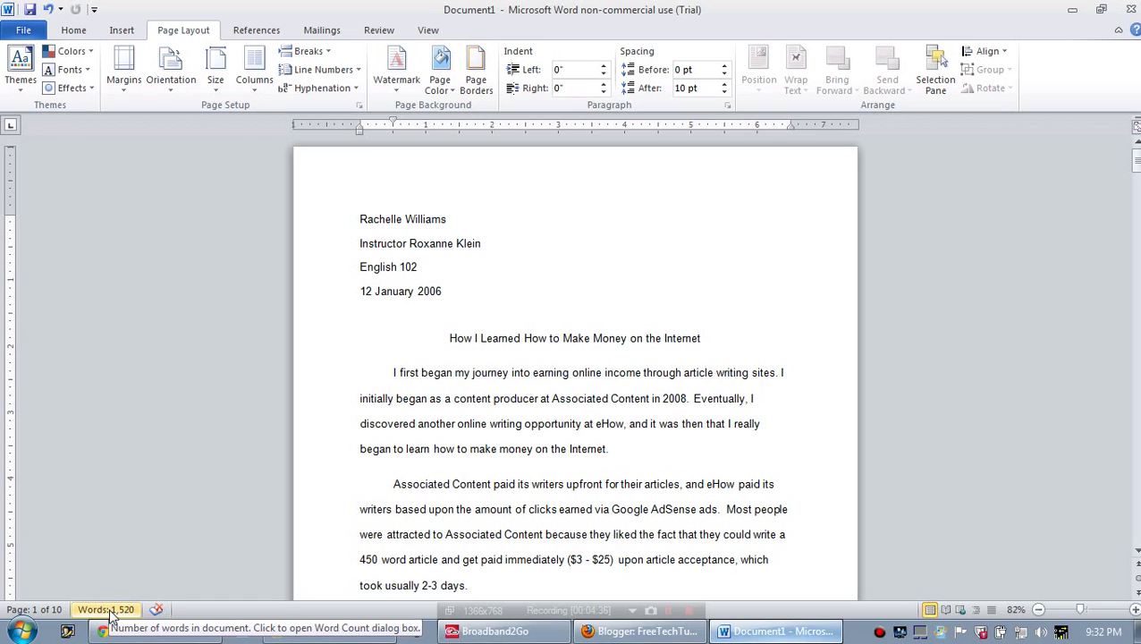
pyautogui.click(112, 608)
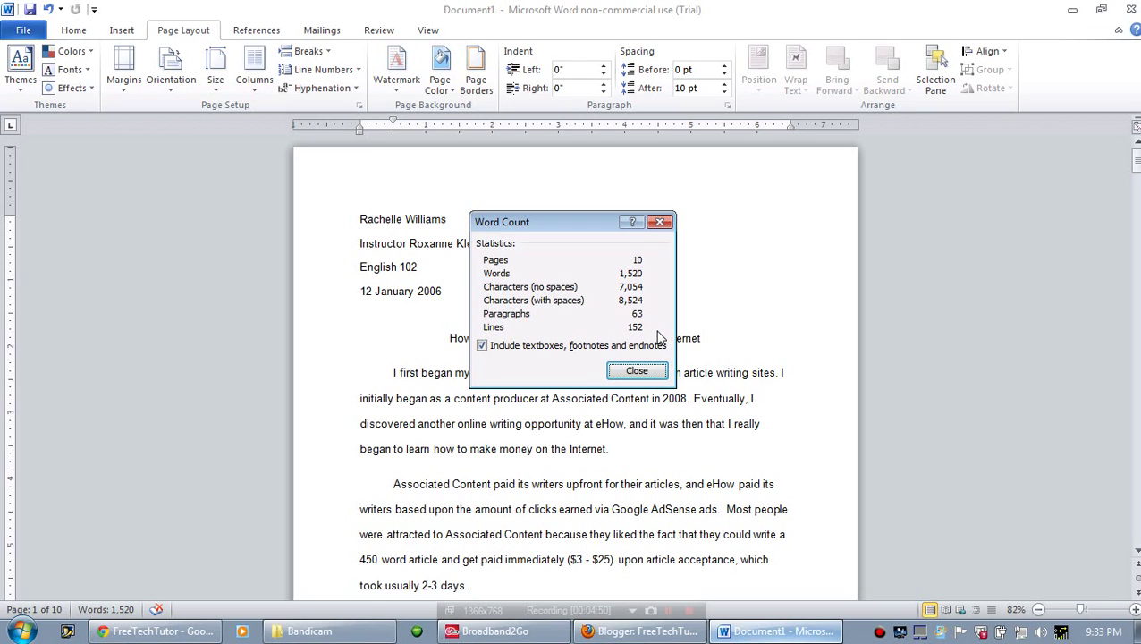
pyautogui.click(656, 375)
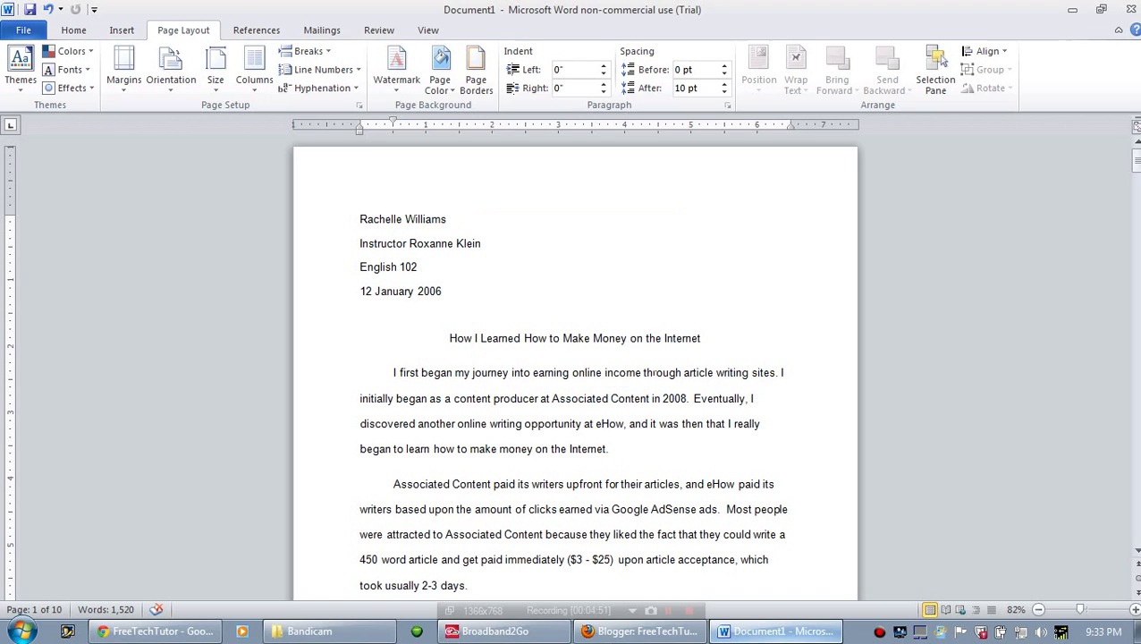
# Page the essay forward three screens and back one in Full Screen Reading, then close it
pyautogui.click(947, 611)
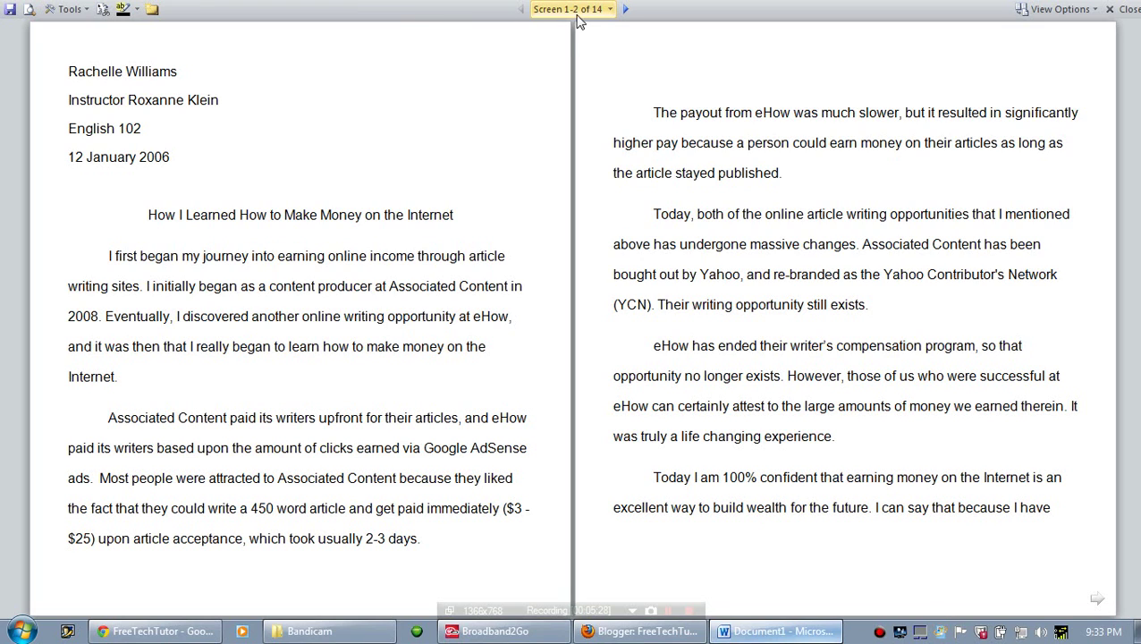
pyautogui.click(626, 9)
pyautogui.click(627, 9)
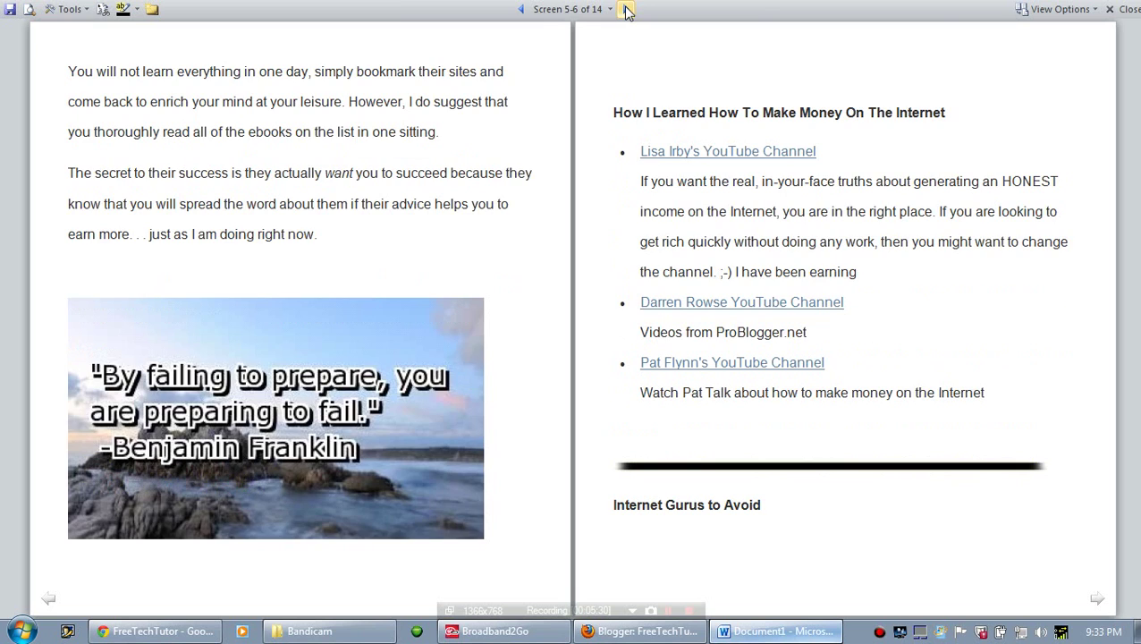
pyautogui.click(627, 9)
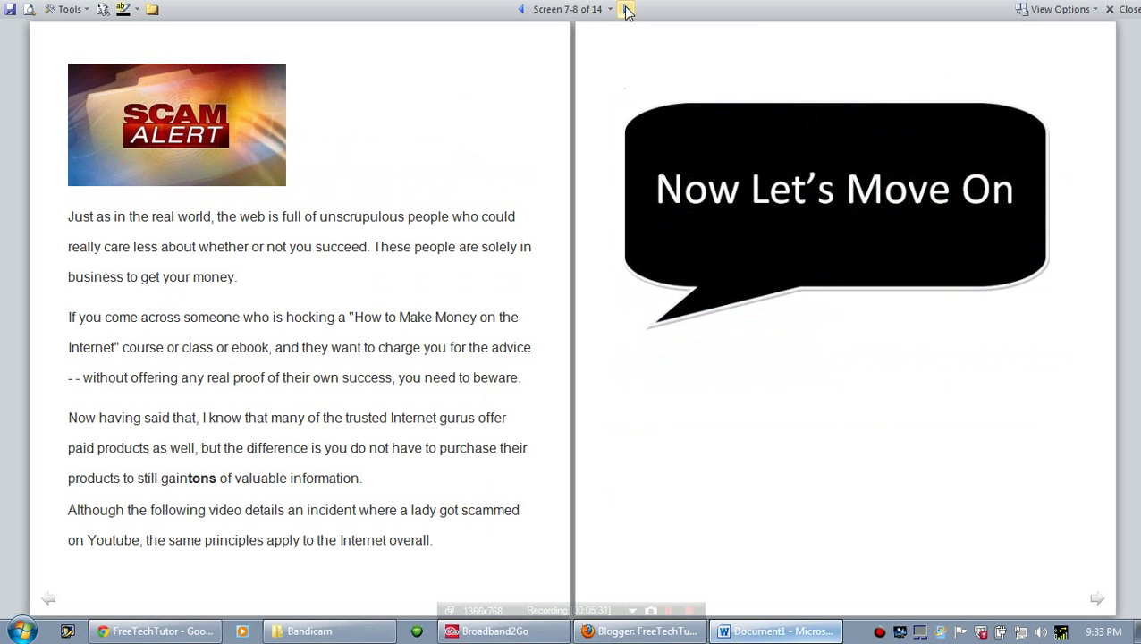
pyautogui.click(522, 9)
pyautogui.click(1118, 9)
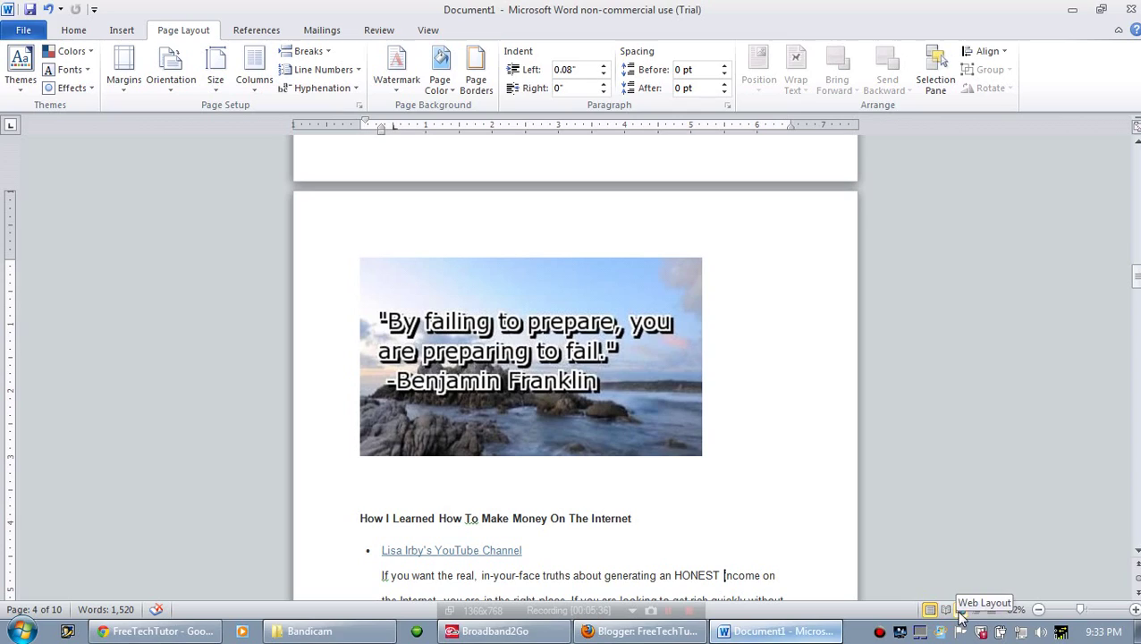
# Switch the essay to Web Layout and scroll up to its title block
pyautogui.click(960, 612)
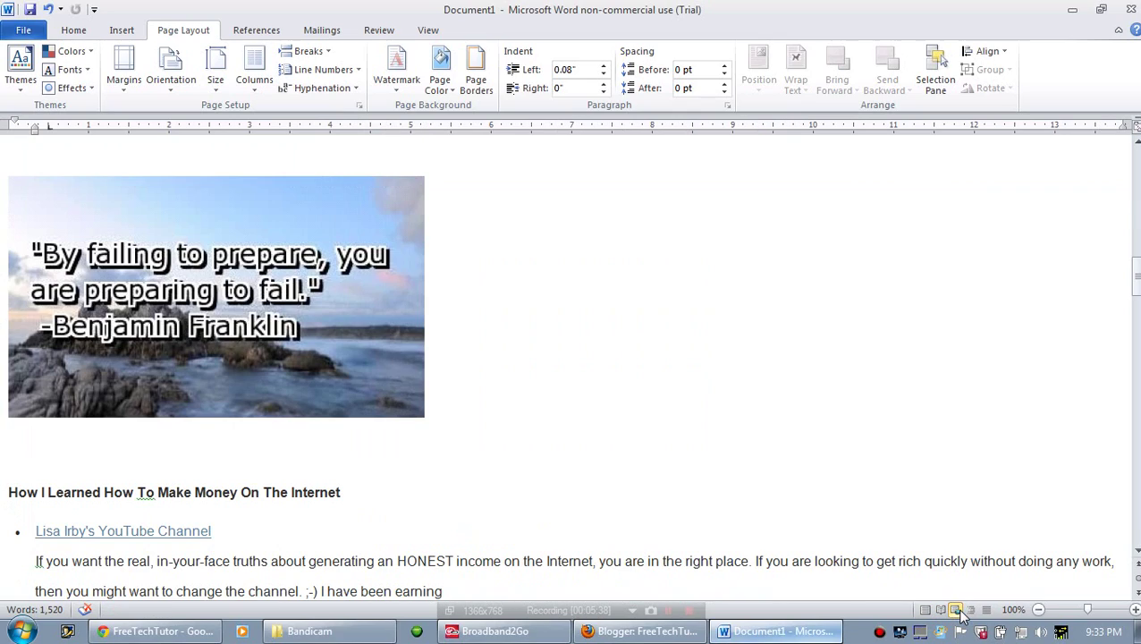
pyautogui.moveTo(1136, 279); pyautogui.dragTo(1136, 170)
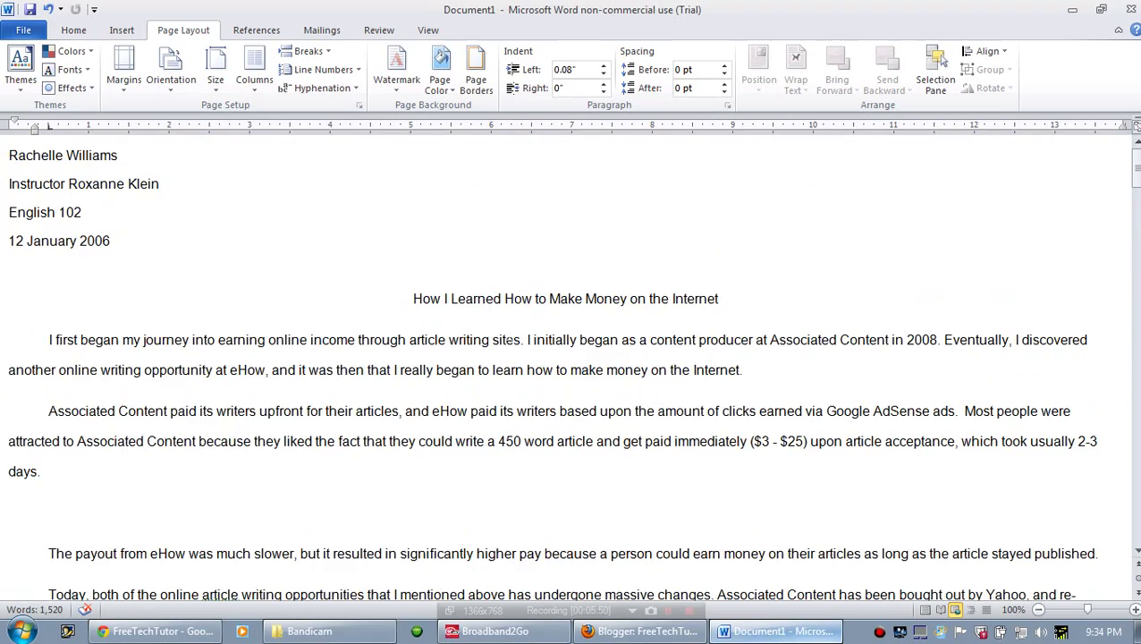
# View the essay in Outline, then Draft, dismiss the save prompt, and return to Print Layout
pyautogui.click(971, 610)
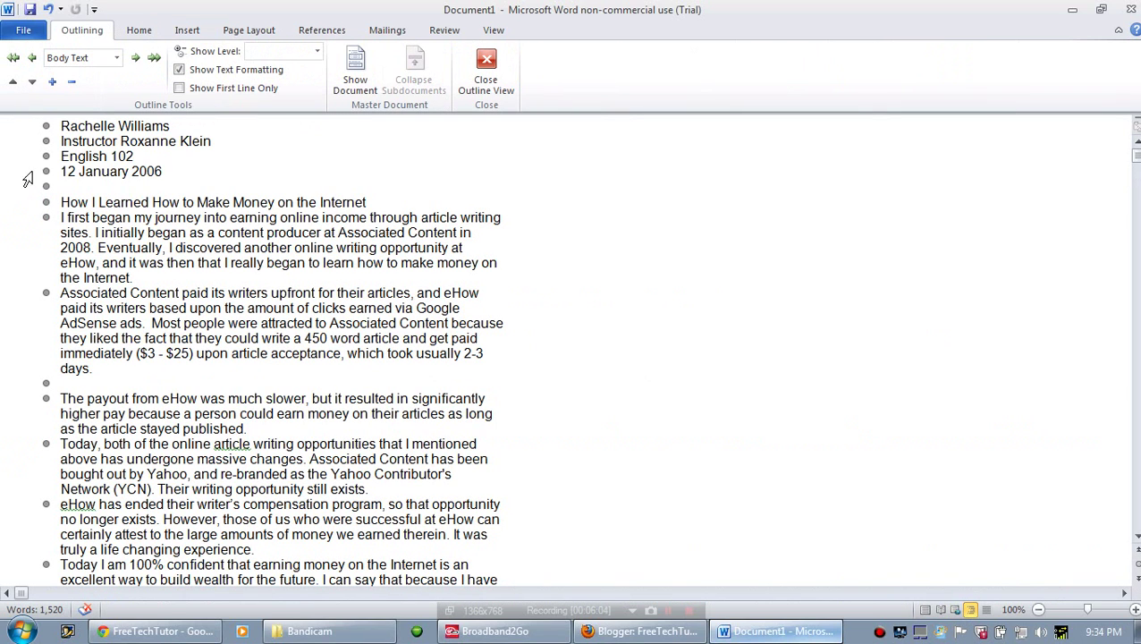
pyautogui.click(987, 614)
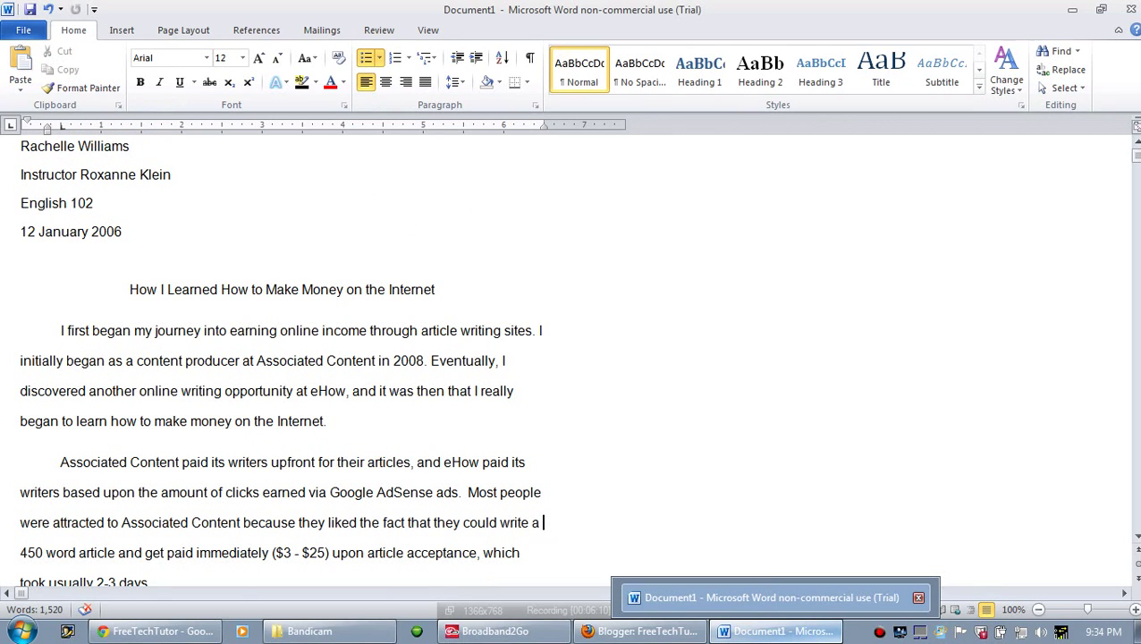
pyautogui.click(919, 599)
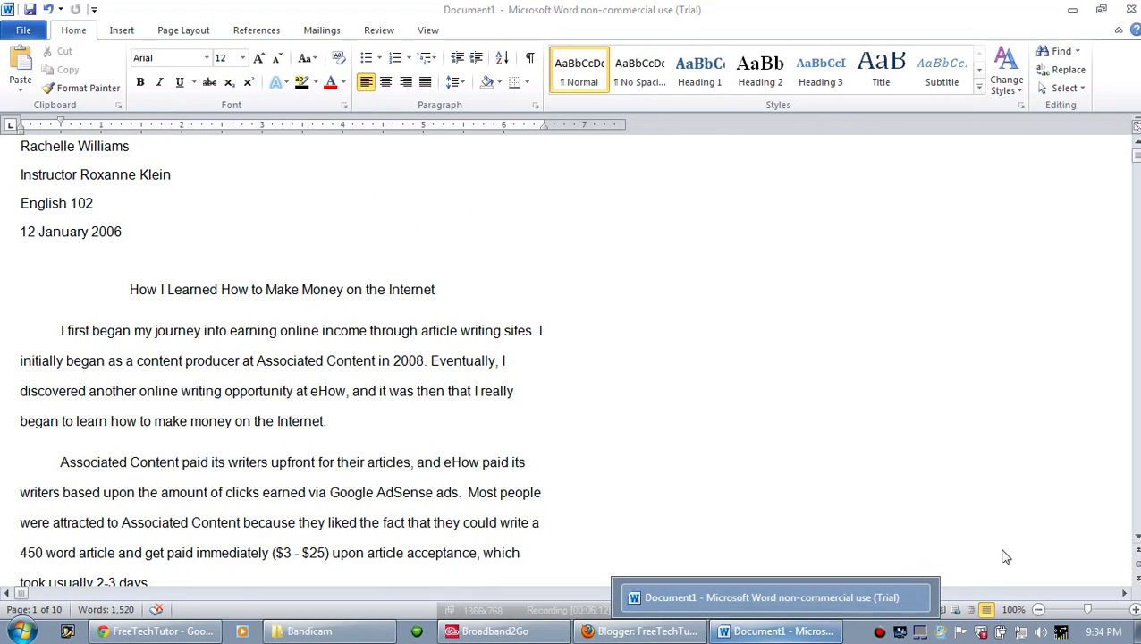
pyautogui.click(742, 265)
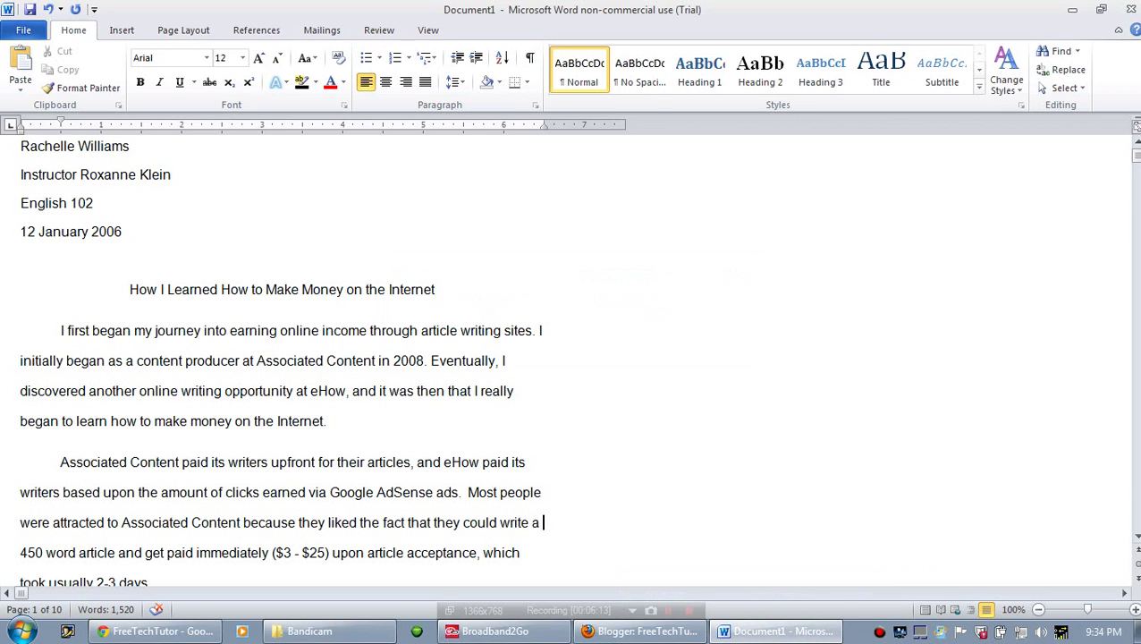
pyautogui.click(925, 610)
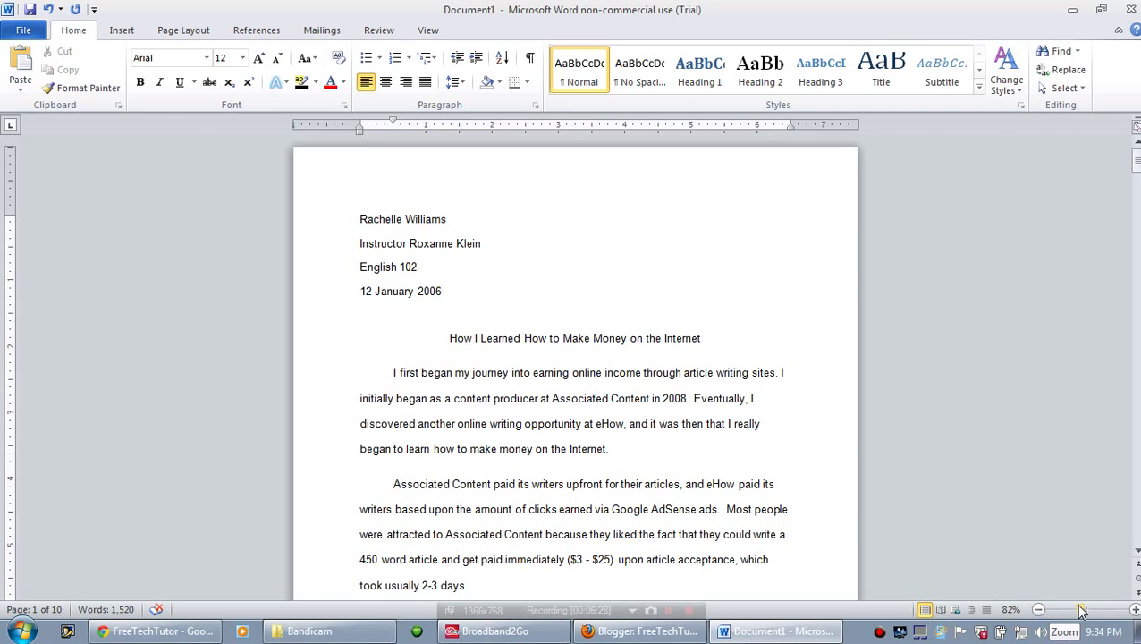
# Drag the zoom slider down to 10% for an all-pages overview, then back to 100%
pyautogui.moveTo(1082, 611)
pyautogui.mouseDown()
pyautogui.moveTo(1060, 613)
pyautogui.moveTo(1126, 613)
pyautogui.moveTo(1088, 614)
pyautogui.mouseUp()
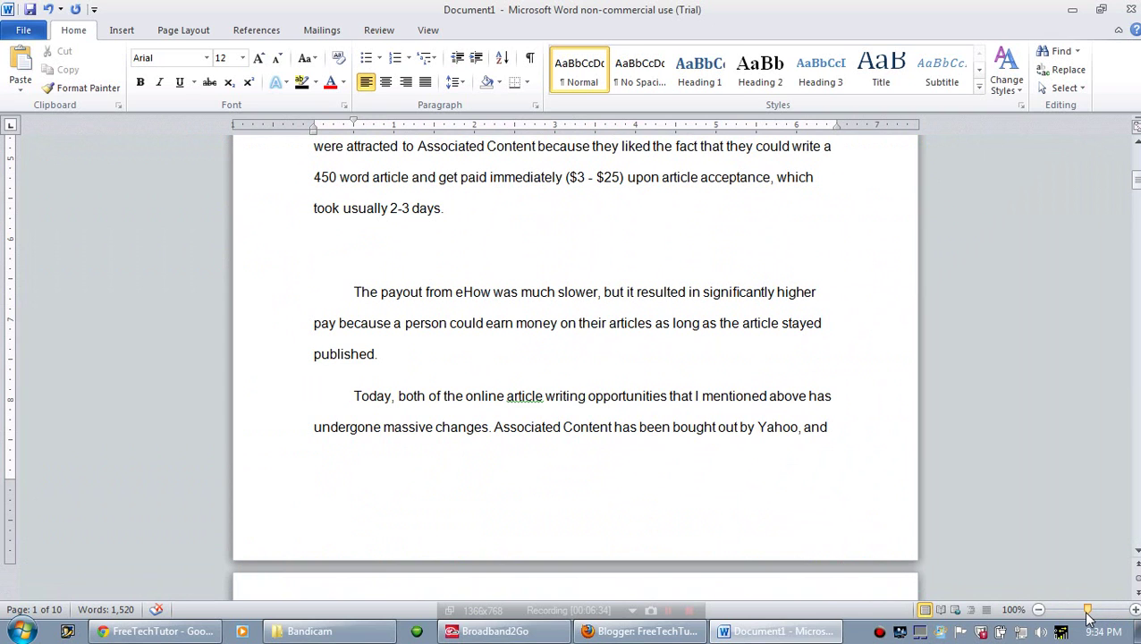
pyautogui.scroll(5, 1026, 490)
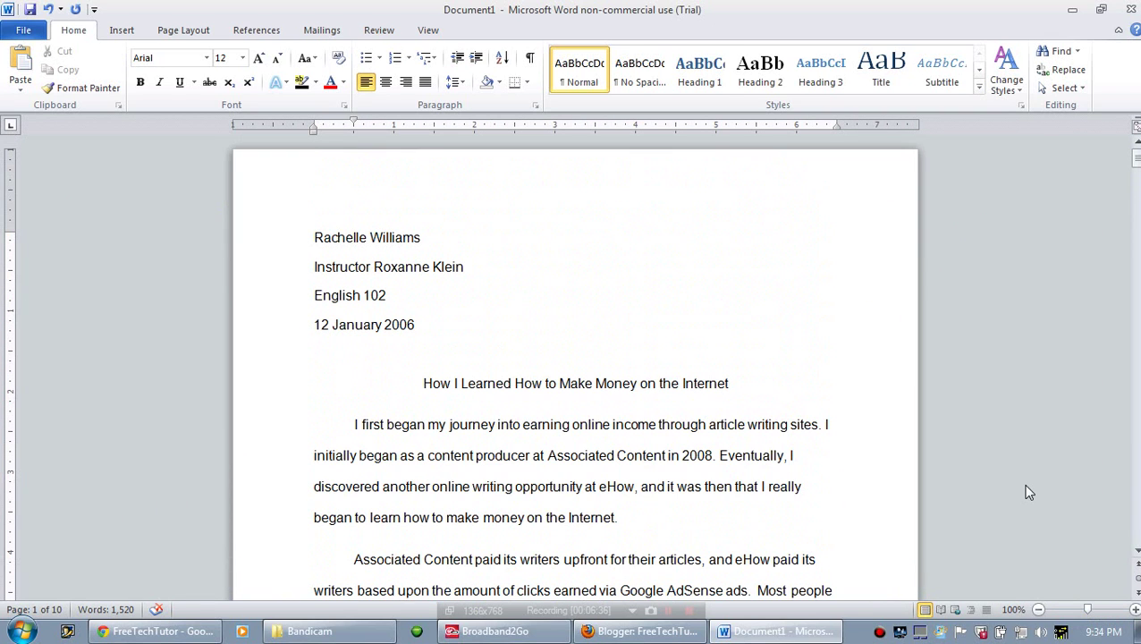
pyautogui.click(1093, 612)
pyautogui.moveTo(1096, 615); pyautogui.dragTo(1047, 615)
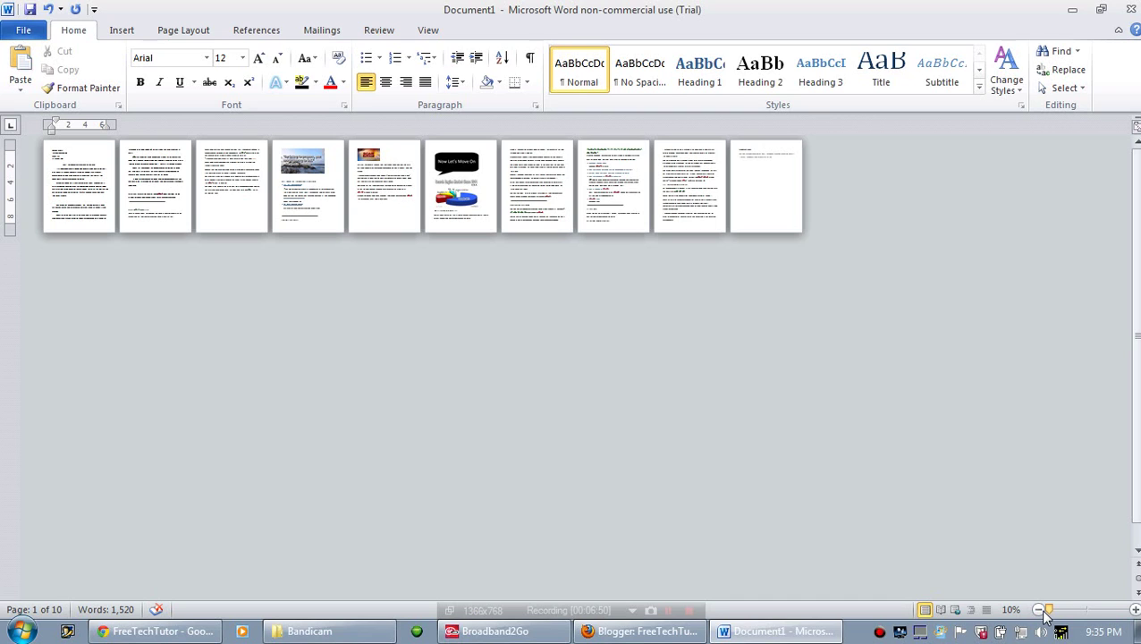
pyautogui.moveTo(1048, 614); pyautogui.dragTo(1089, 614)
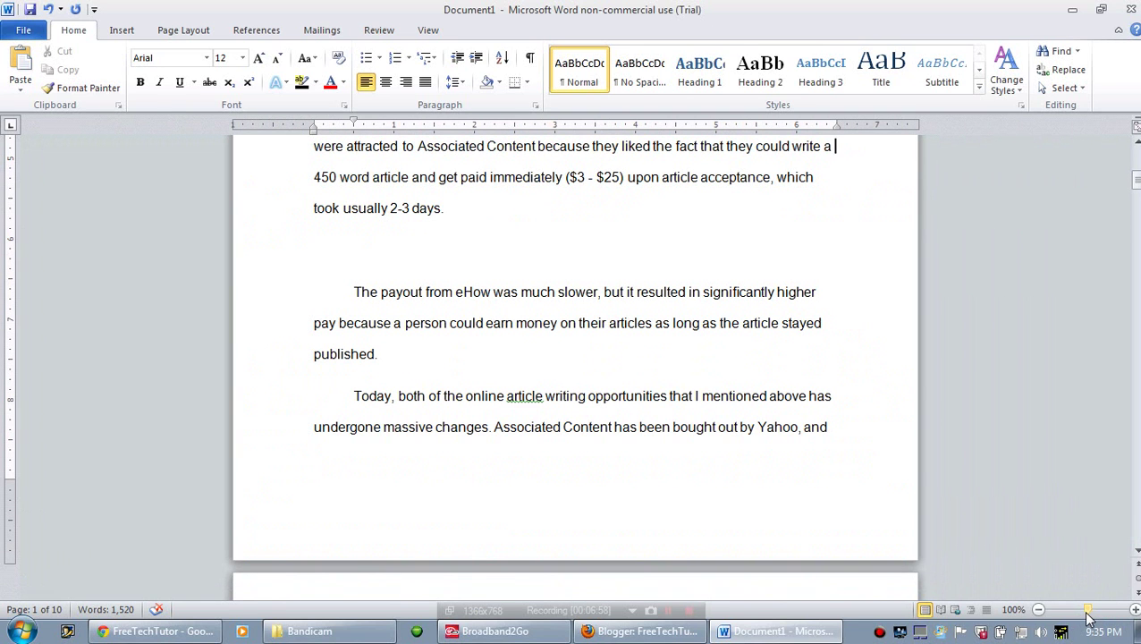
# Scroll through the essay to the 'A Word About Internet Gurus' and 'Internet Gurus to Avoid' sections
pyautogui.moveTo(1136, 555); pyautogui.dragTo(1136, 556)
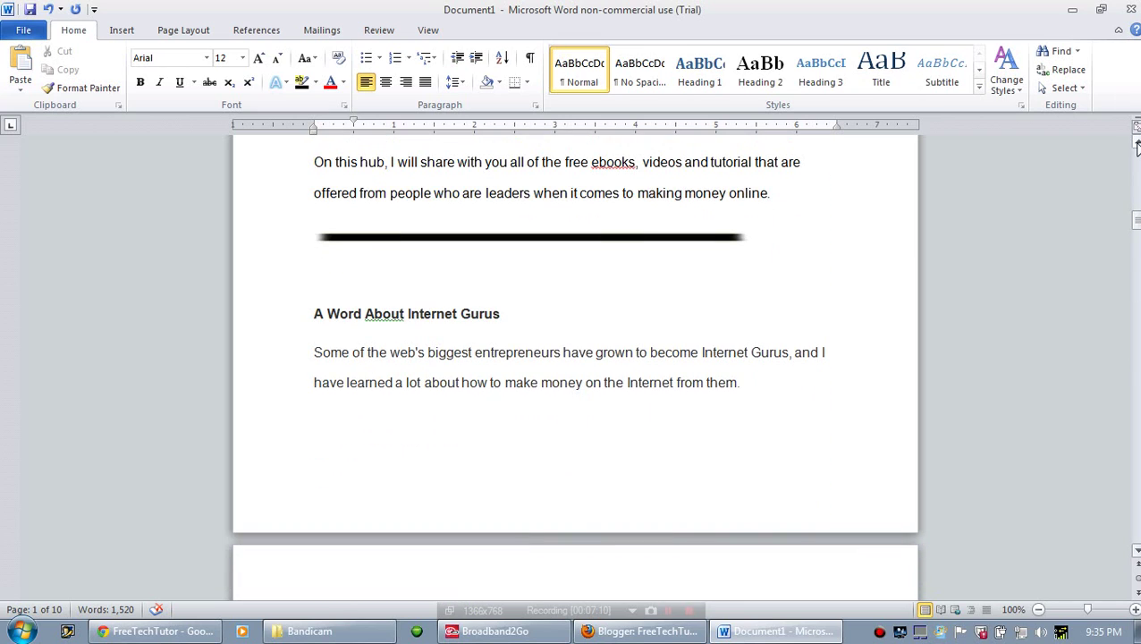
pyautogui.moveTo(1136, 143); pyautogui.dragTo(1136, 143)
pyautogui.moveTo(1137, 184); pyautogui.dragTo(1137, 160)
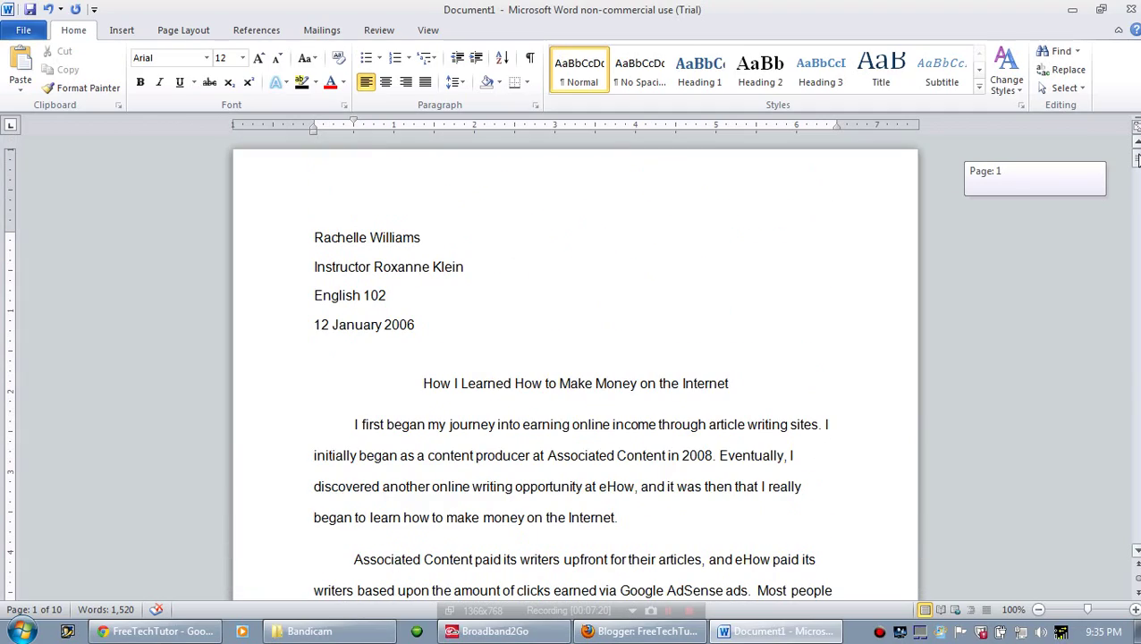
pyautogui.moveTo(1138, 159); pyautogui.dragTo(1136, 328)
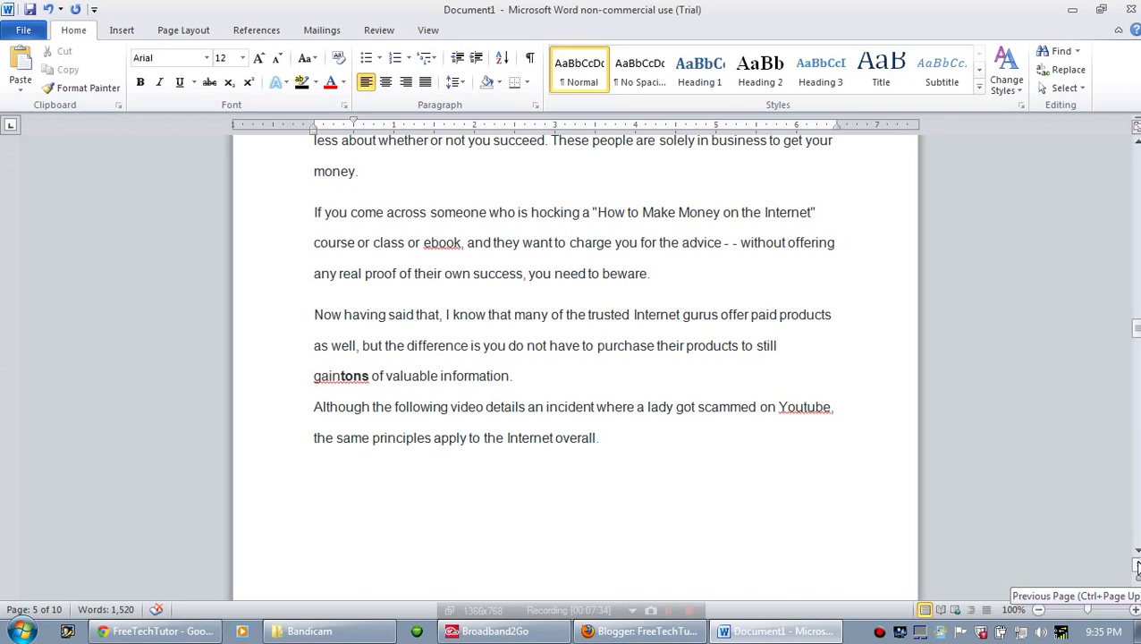
# Jump back a page, forward two pages, then return to the English 102 heading block on page 1
pyautogui.click(1137, 566)
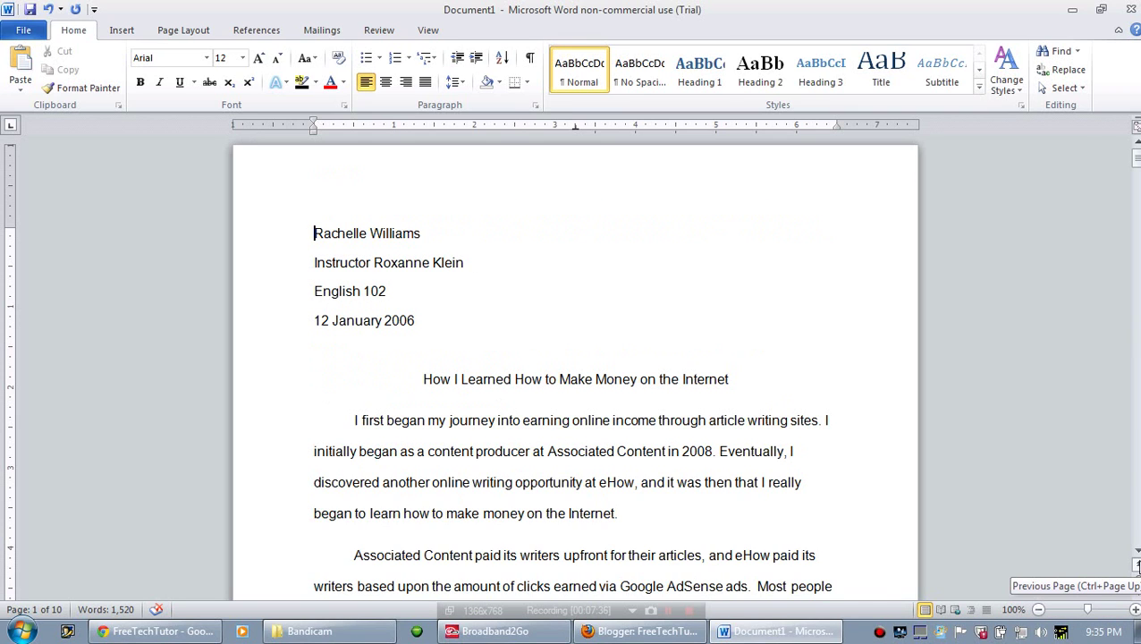
pyautogui.click(1137, 594)
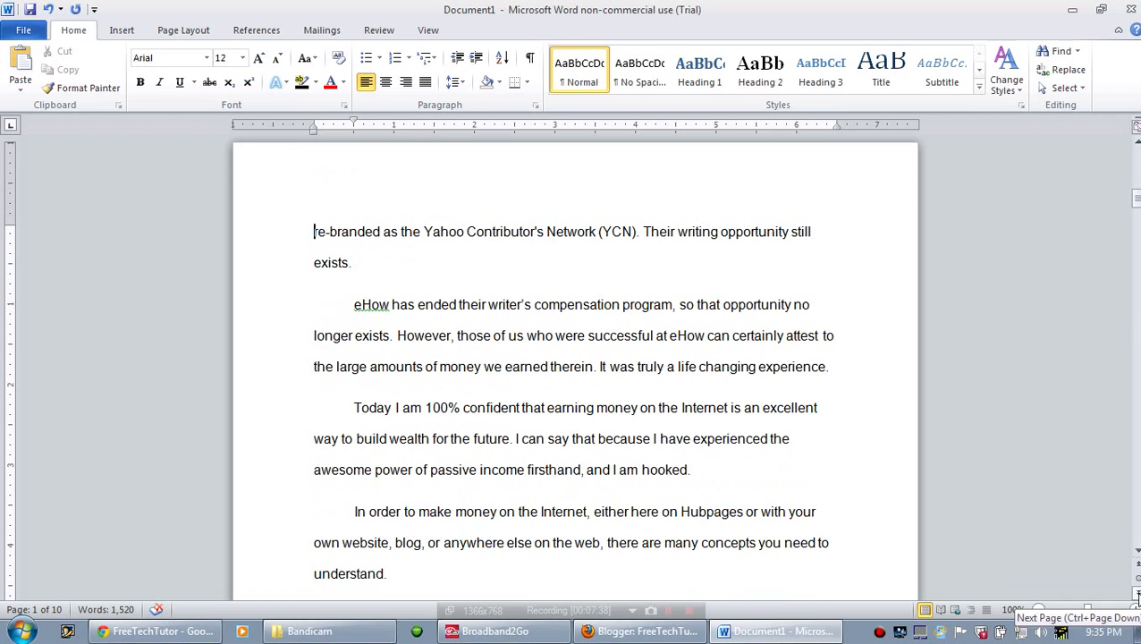
pyautogui.click(1137, 594)
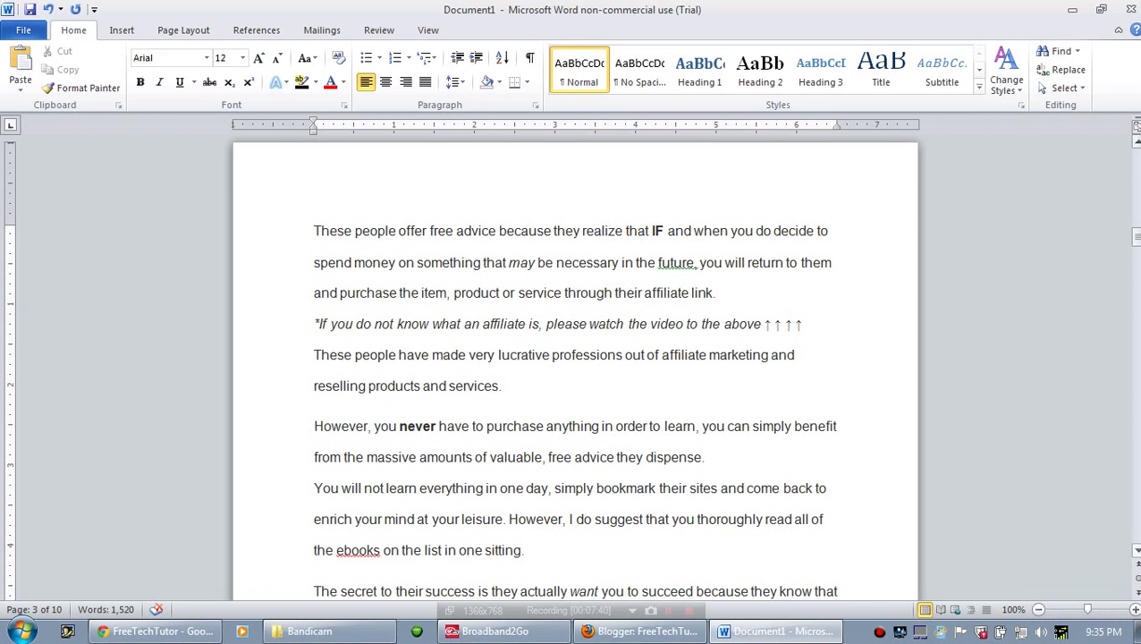
pyautogui.moveTo(1137, 237); pyautogui.dragTo(1137, 128)
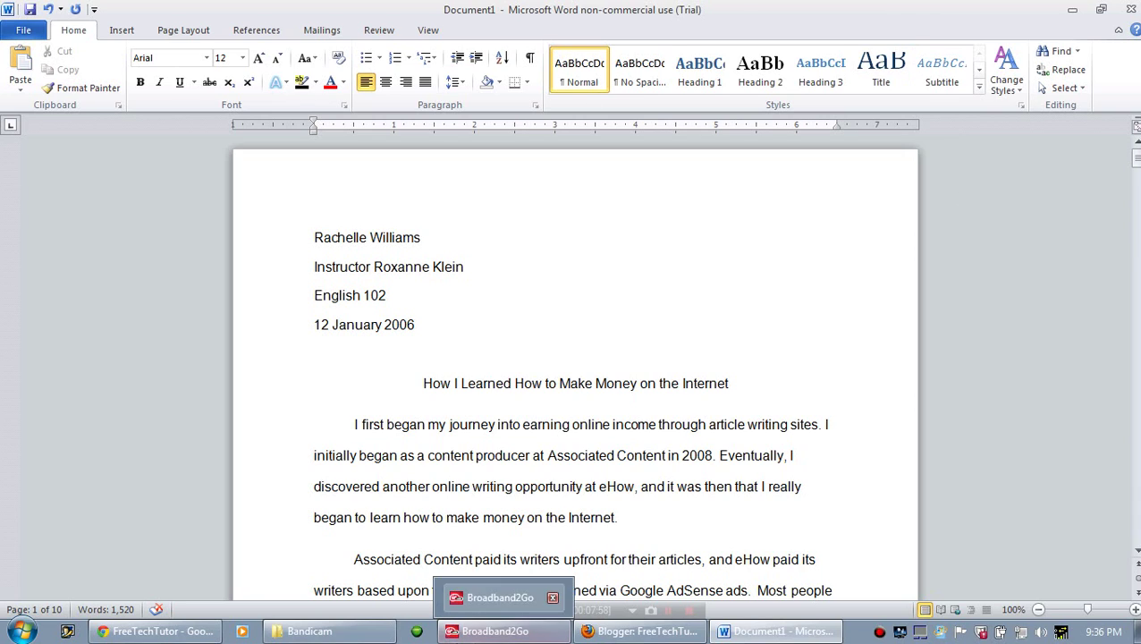
# Minimize Word to show the FreeTechTutor blog's 'What is Microsoft Word?' post
pyautogui.click(1071, 10)
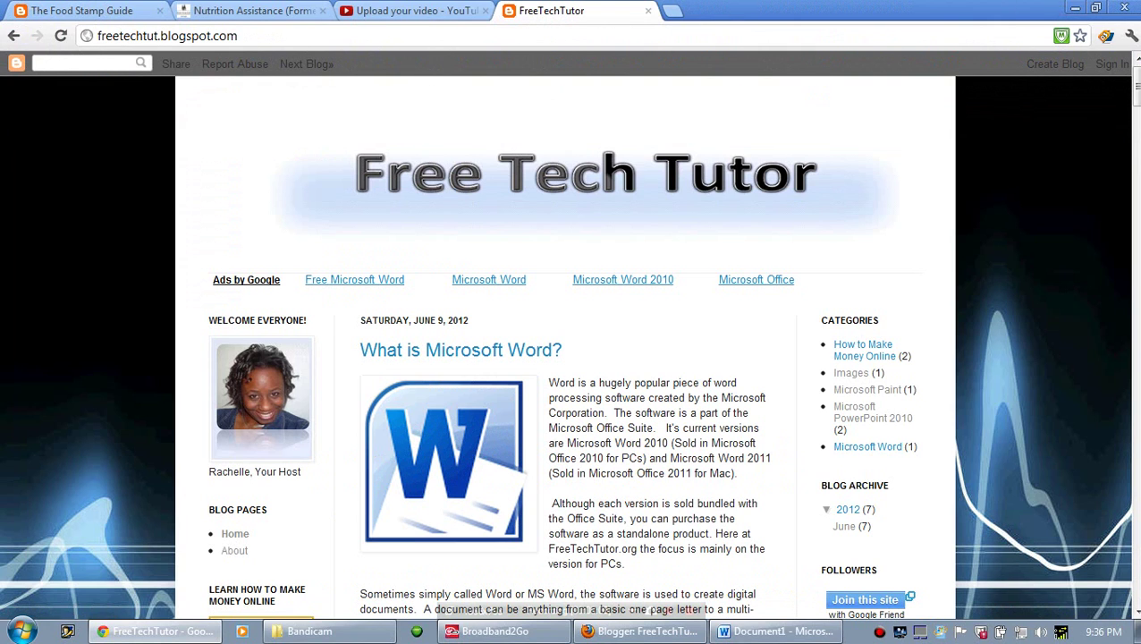